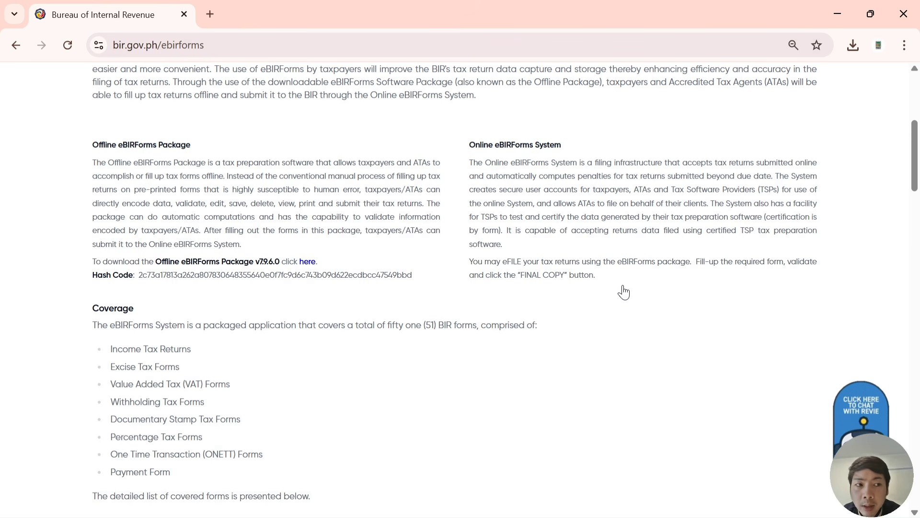
Download the Offline eBIRForms Package v7.9.6.0 setup zip (17.6 MB) from the BIR website and open it
scroll(449, 266, up, 3)
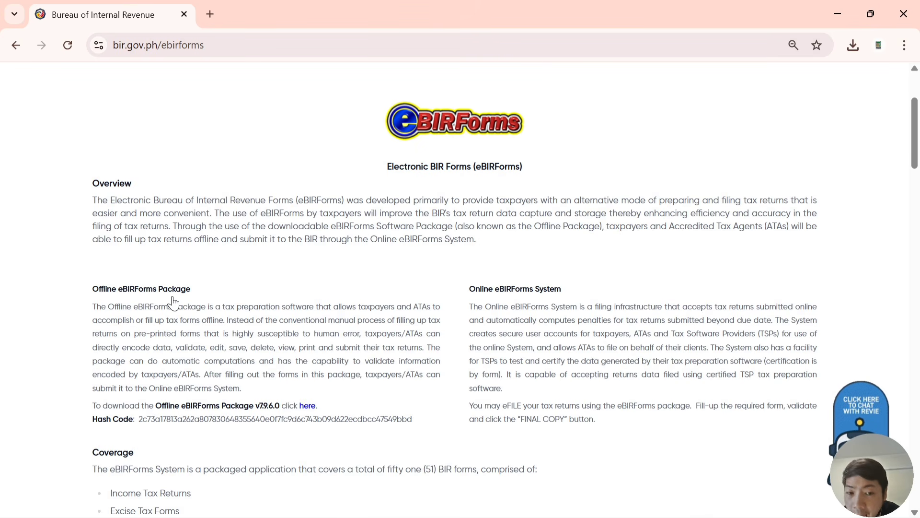
scroll(230, 362, down, 2)
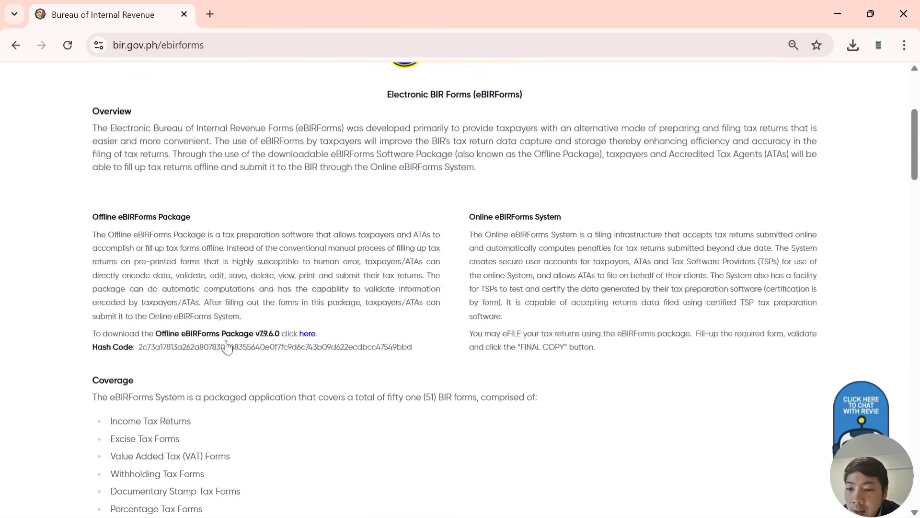
scroll(154, 323, down, 2)
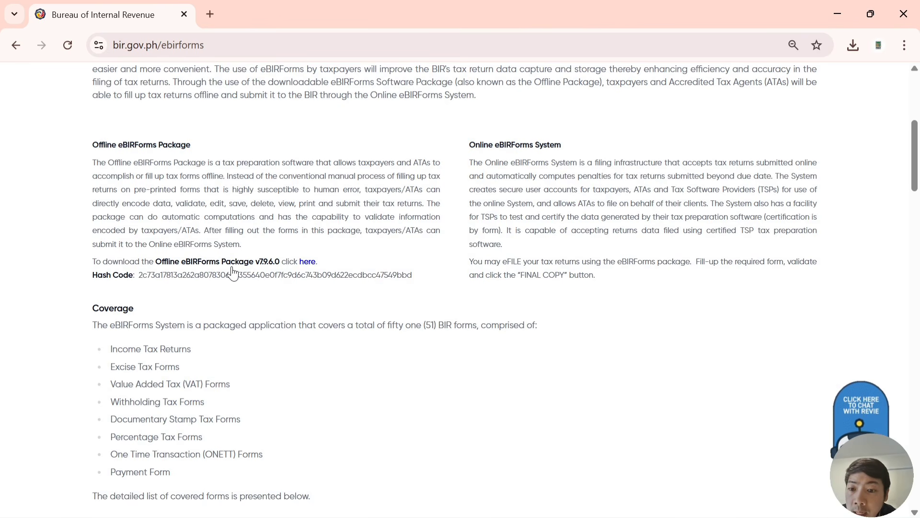
click(308, 264)
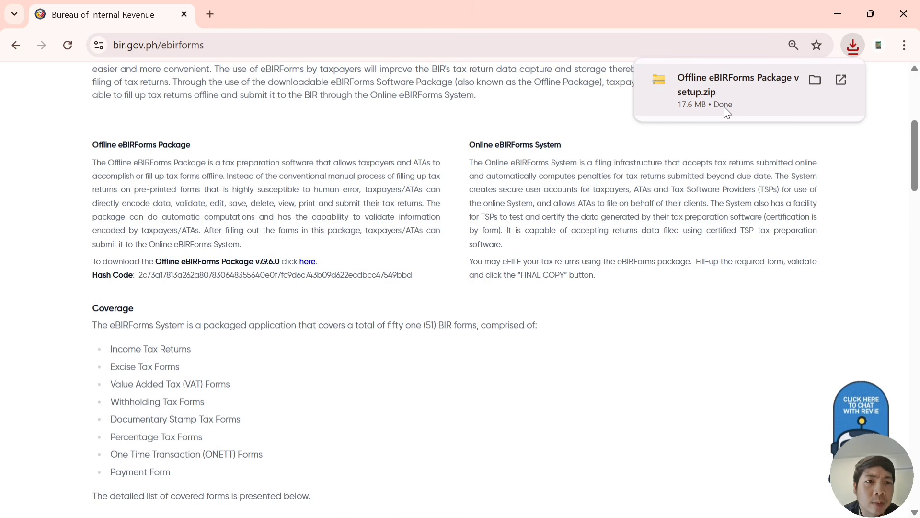
click(727, 112)
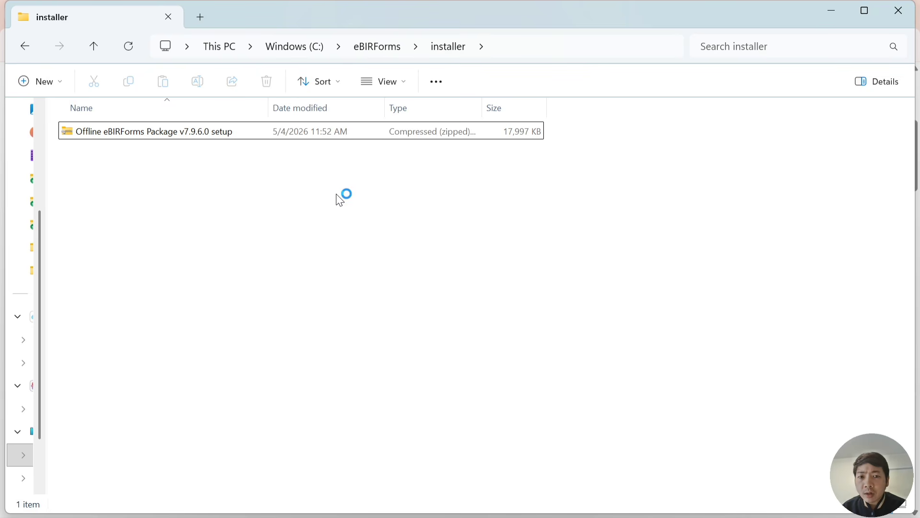
Extract the v7.9.6.0 setup zip with Extract All into the suggested folder
click(202, 137)
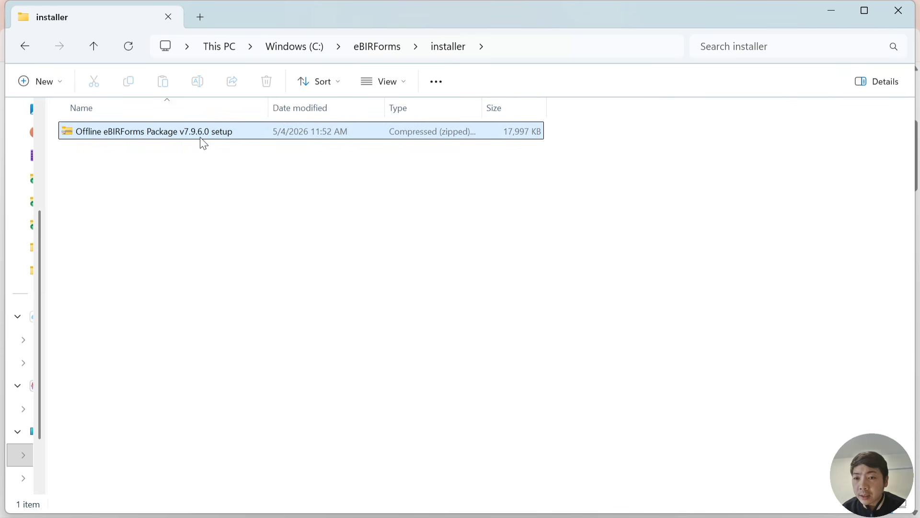
right_click(203, 133)
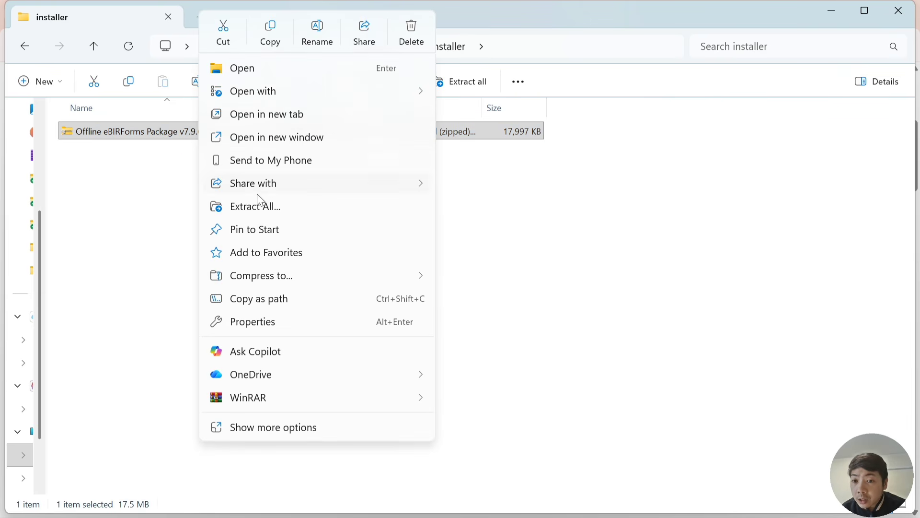
click(266, 211)
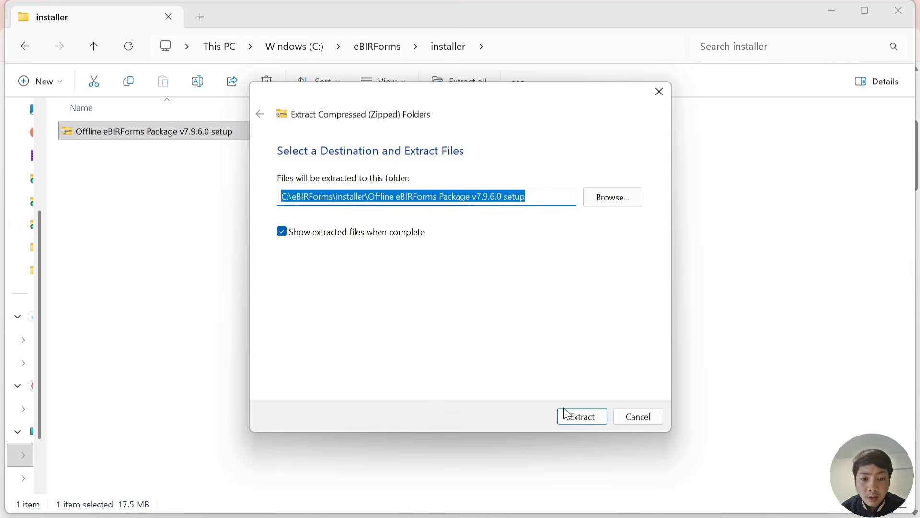
click(576, 421)
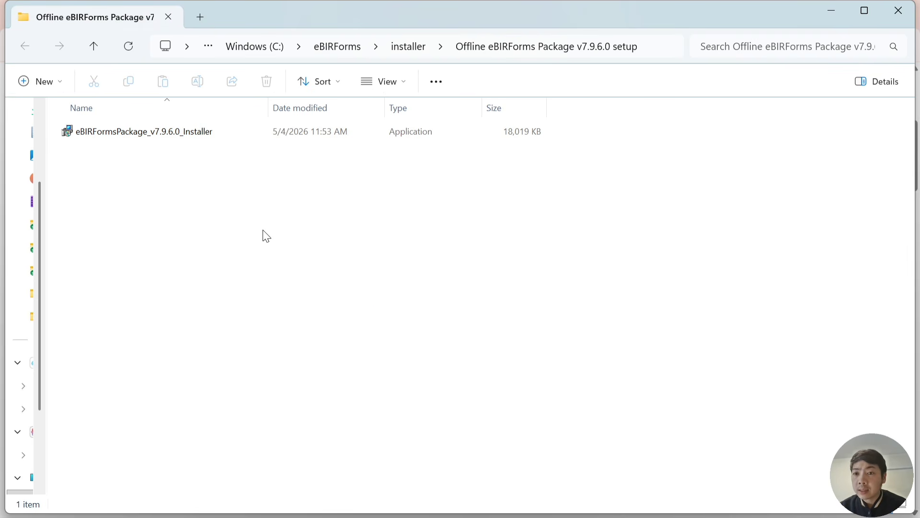
Tick Unblock in the eBIRFormsPackage_v7.9.6.0_Installer file's Properties and apply it
right_click(188, 134)
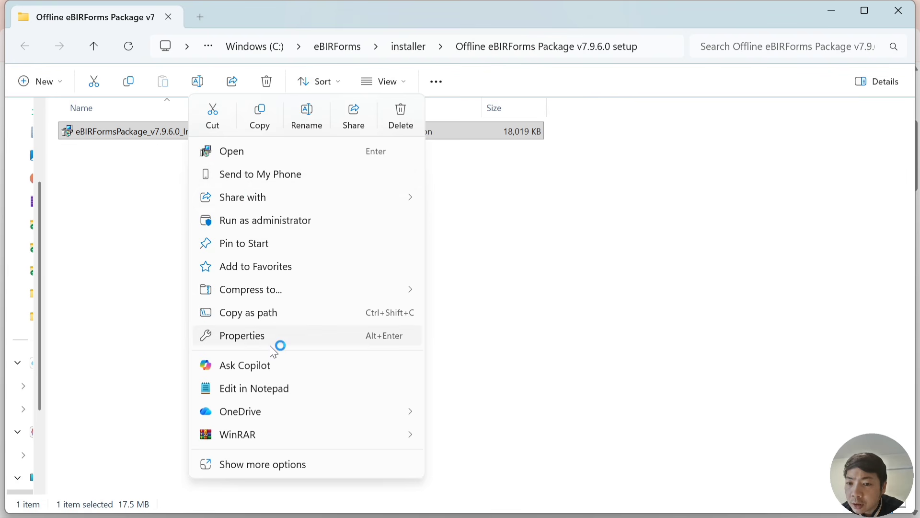
click(271, 346)
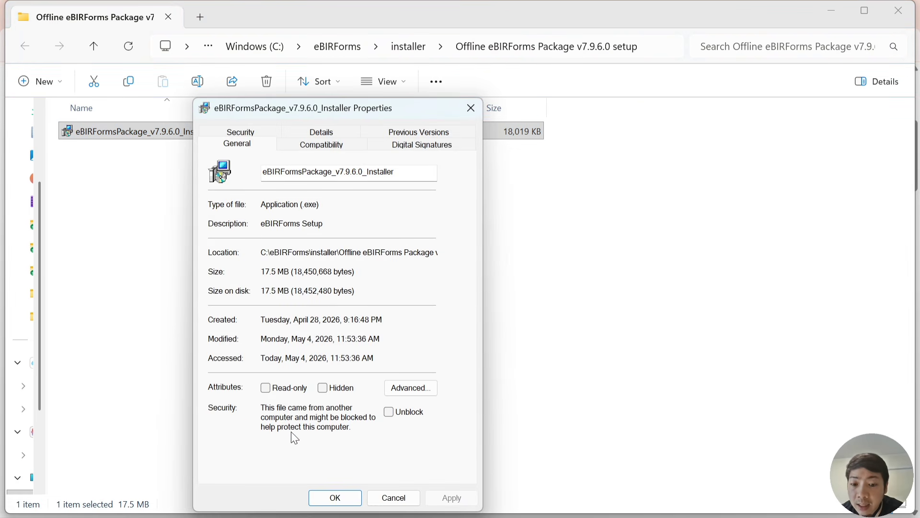
click(390, 413)
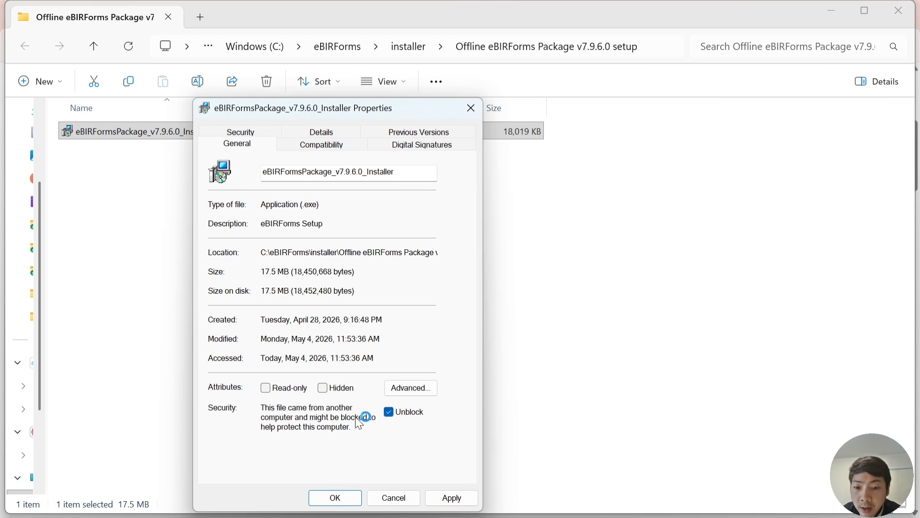
click(455, 501)
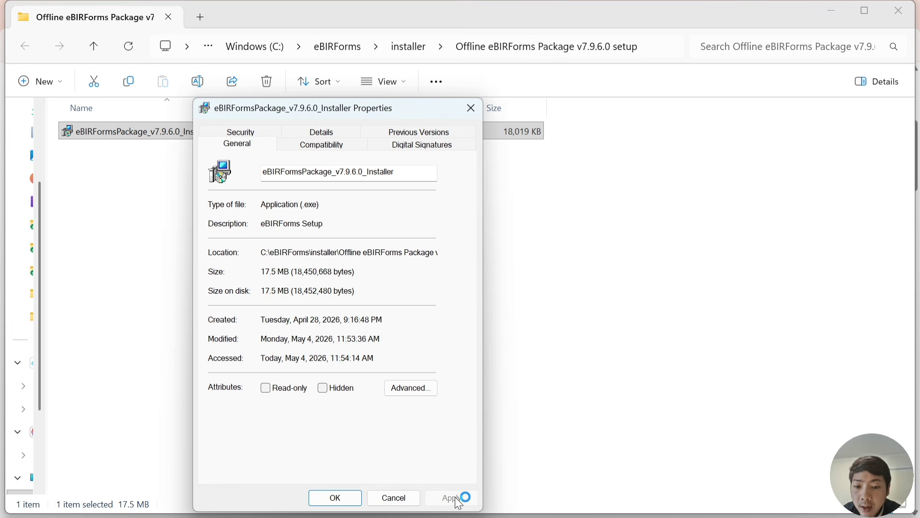
click(348, 499)
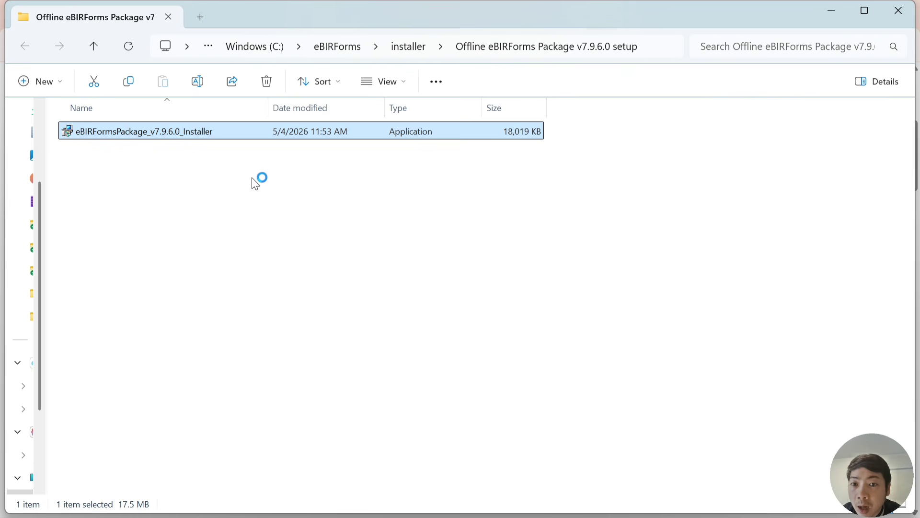
Launch the v7.9.6.0 installer and advance to the destination step, keeping C:\eBIRForms7.9.6
double_click(175, 133)
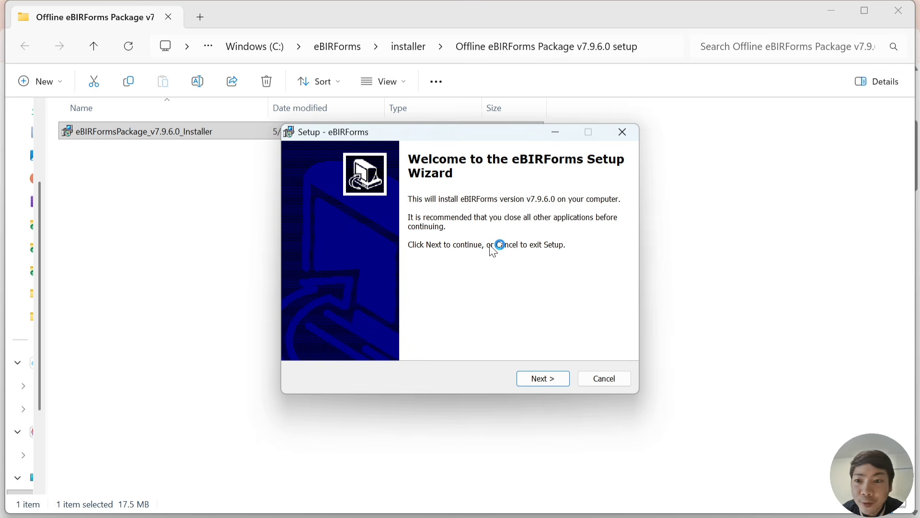
click(539, 378)
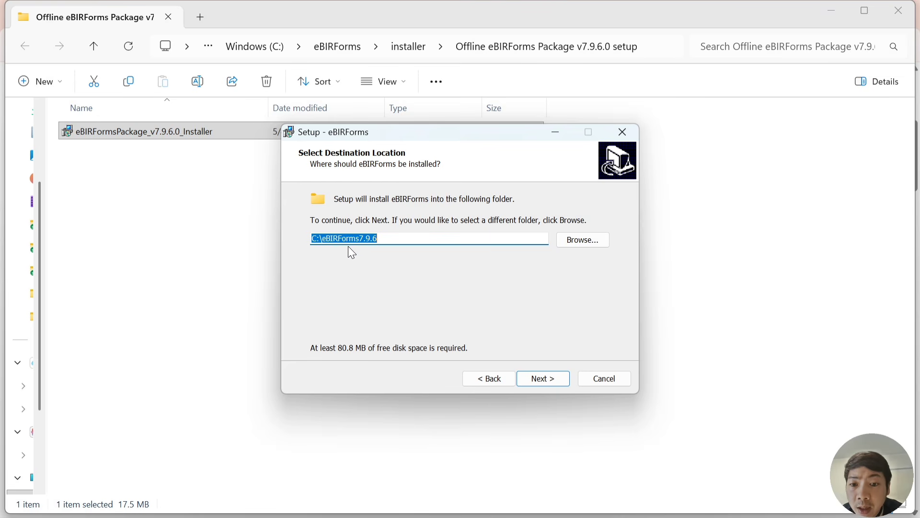
click(386, 239)
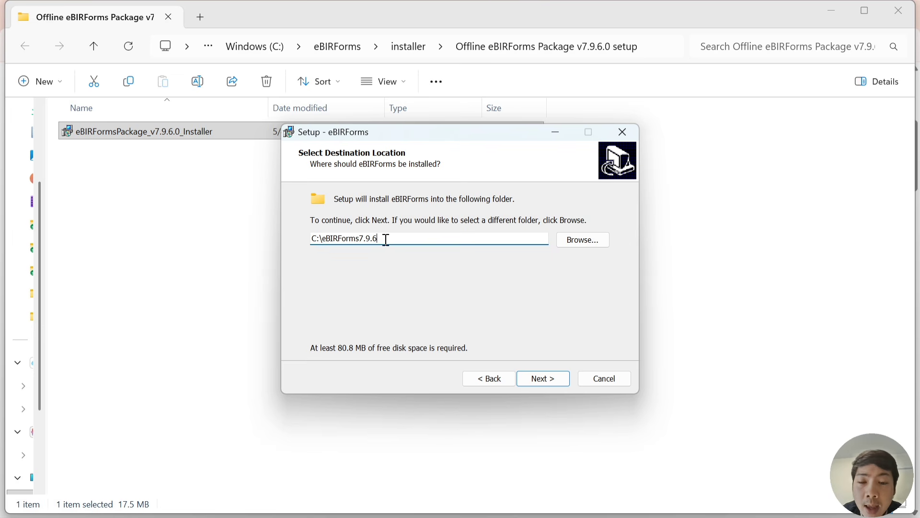
key(Tab)
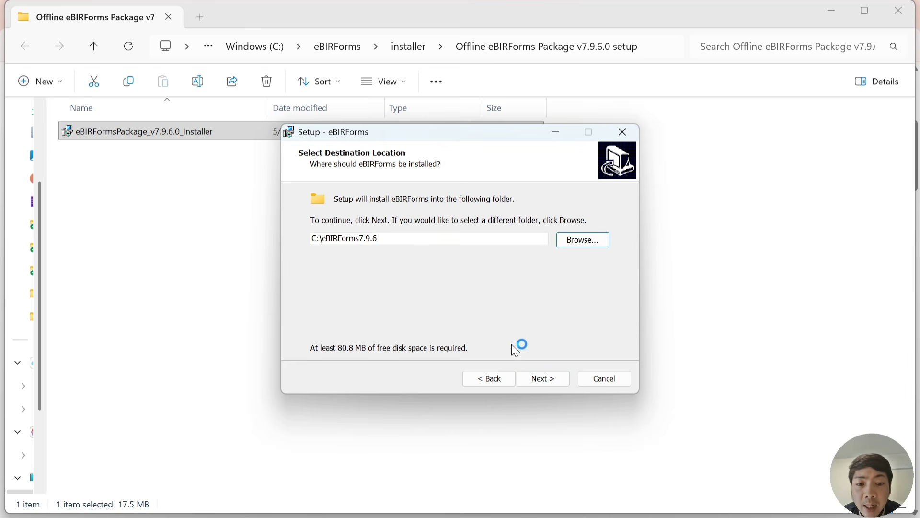
Install eBIRForms into C:\eBIRForms7.9.6 with the default shortcuts folder, then finish the wizard
click(548, 379)
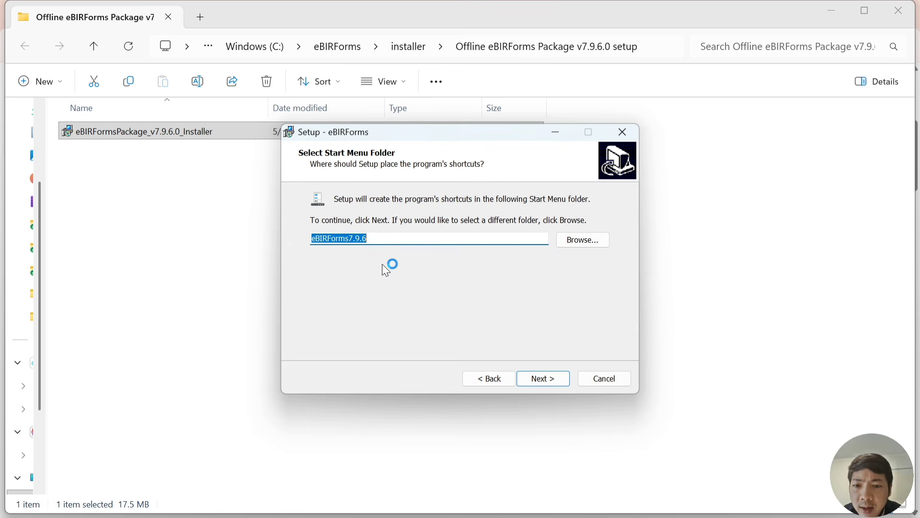
click(544, 381)
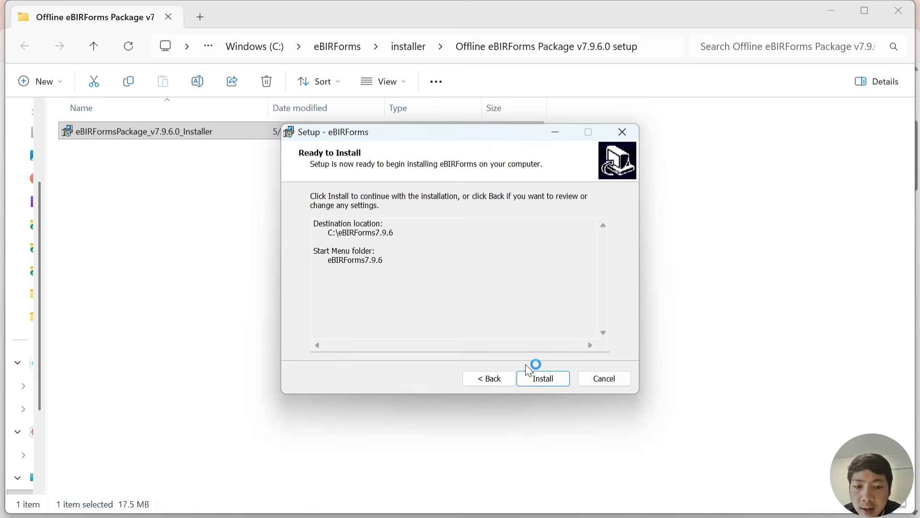
click(543, 382)
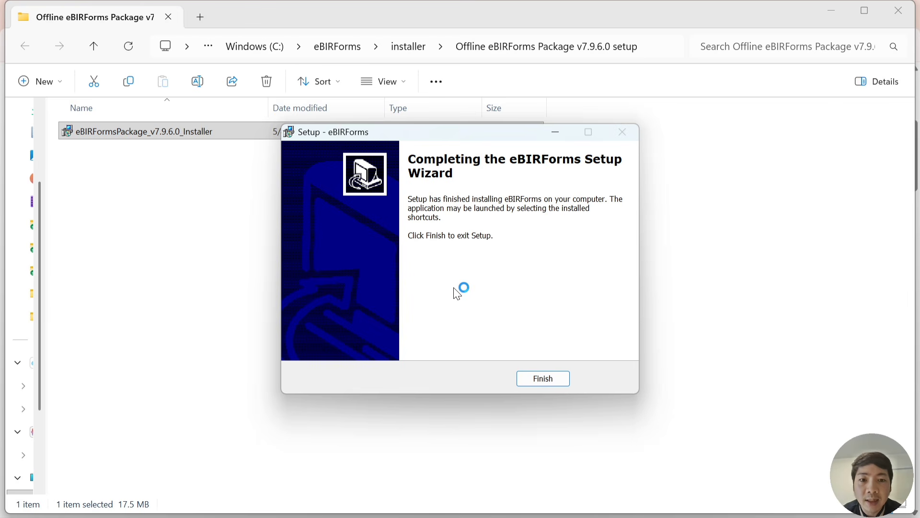
click(534, 380)
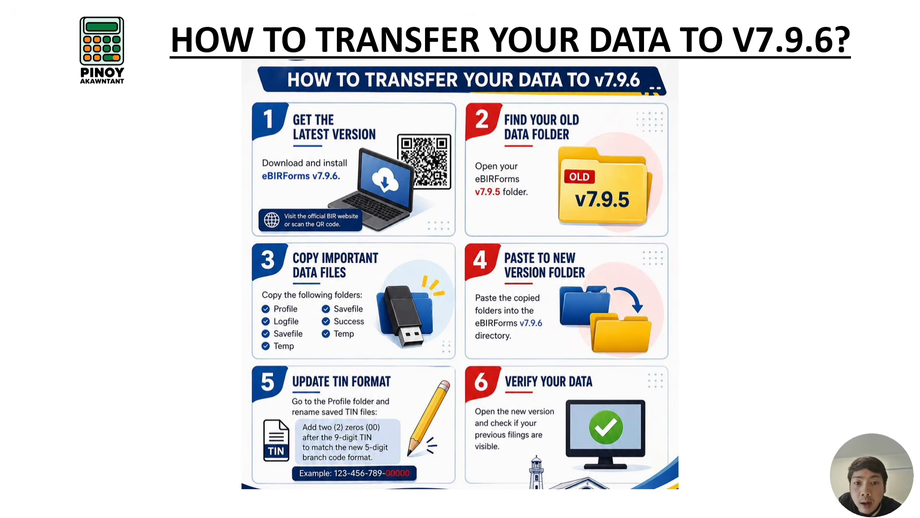
Switch from the slide guide back to File Explorer at C:\eBIRForms
key(alt+Tab)
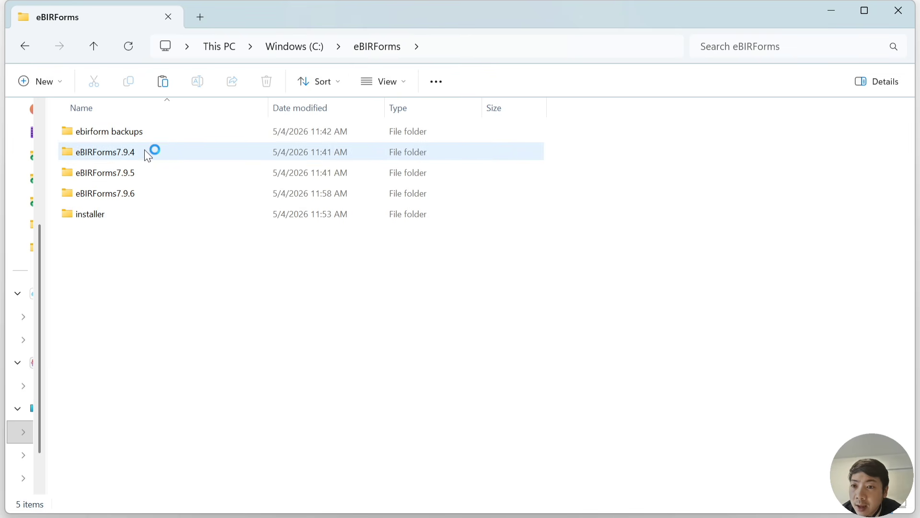
Open the eBIRForms7.9.5 folder and launch the old BIRForms application
mouse_move(144, 151)
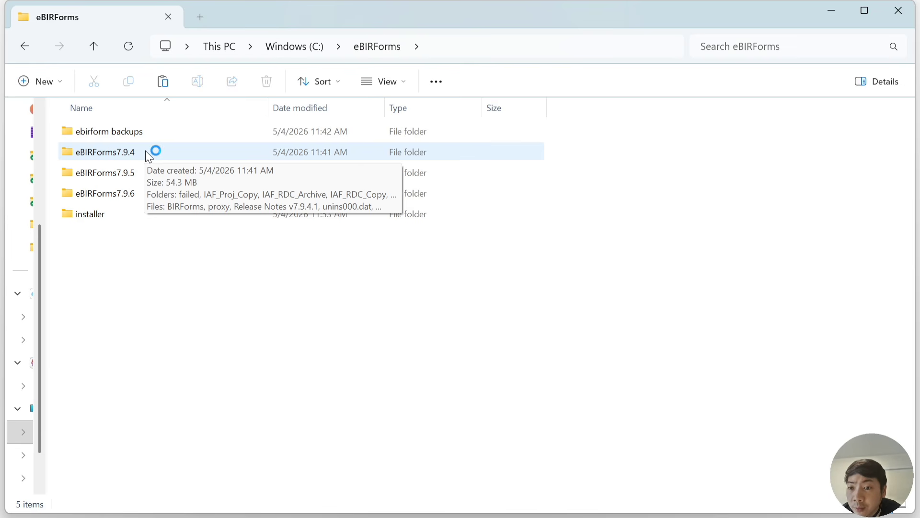
mouse_move(147, 173)
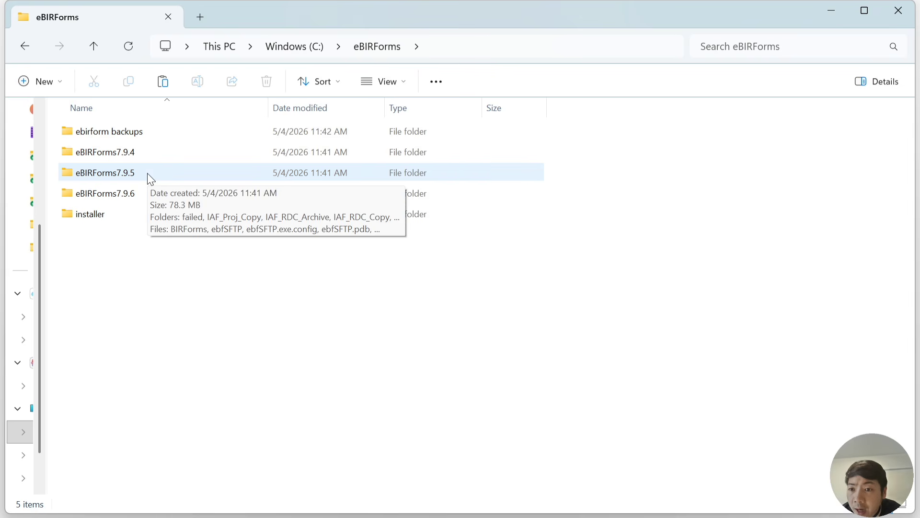
mouse_move(143, 194)
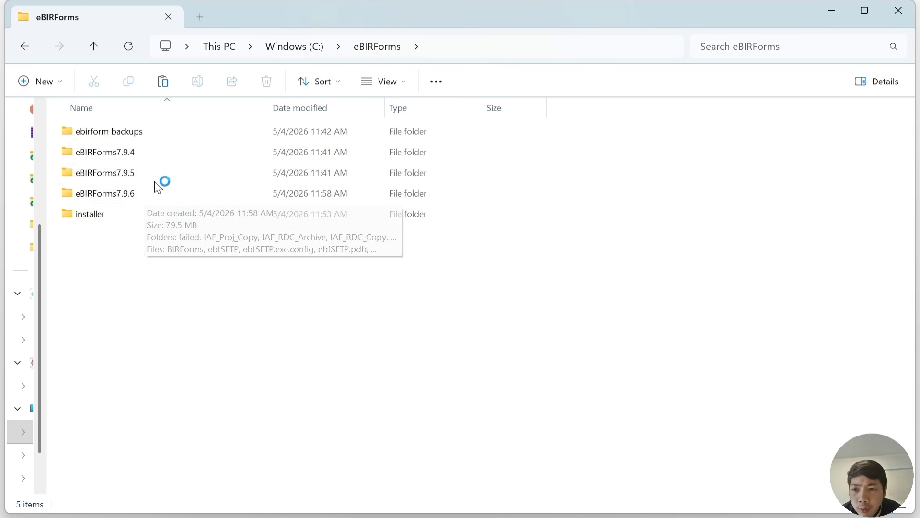
double_click(156, 177)
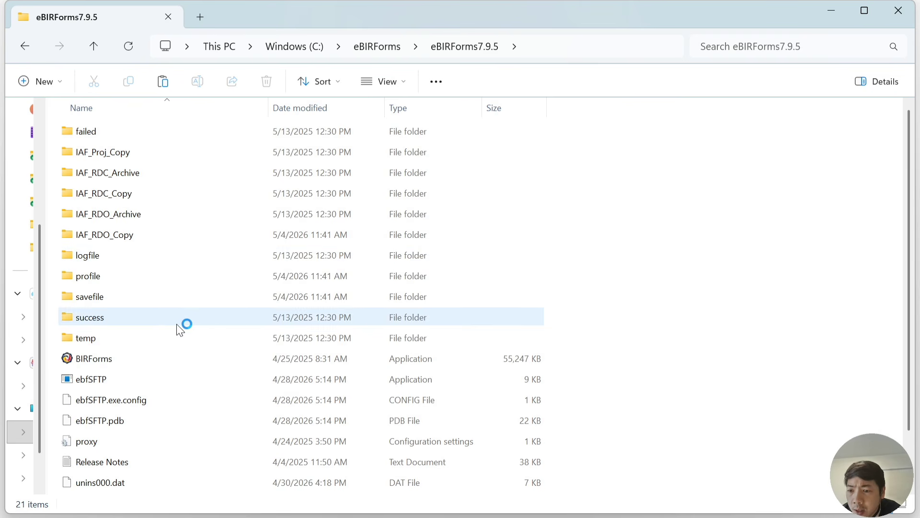
mouse_move(186, 359)
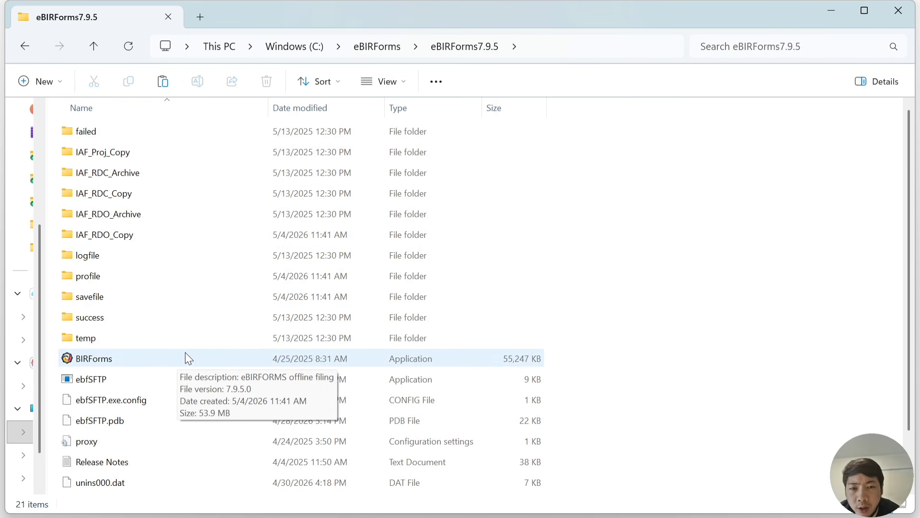
double_click(187, 358)
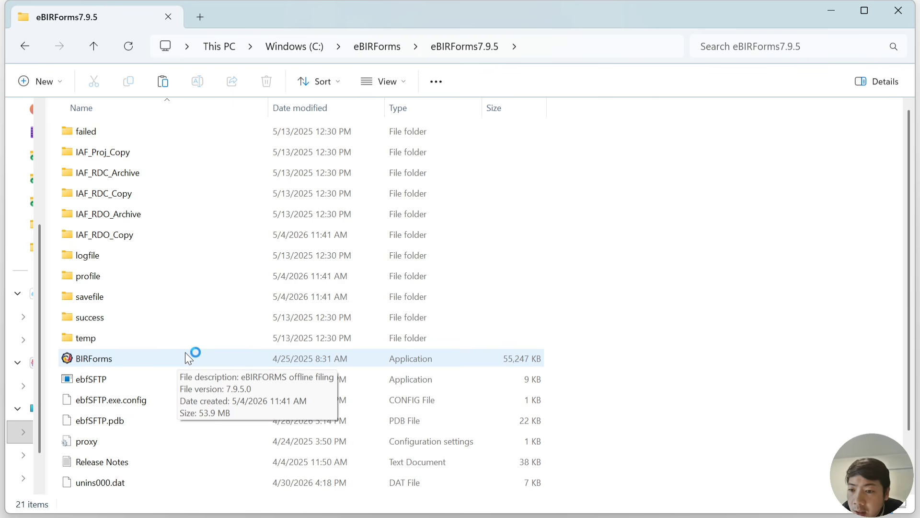
Reopen eBIRForms7.9.5 and copy the logfile, profile, savefile, success and temp folders
click(370, 46)
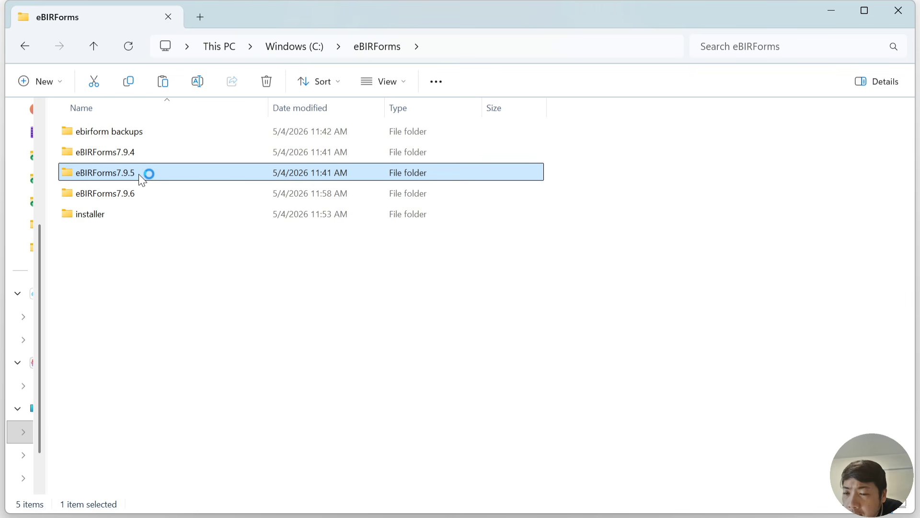
mouse_move(139, 174)
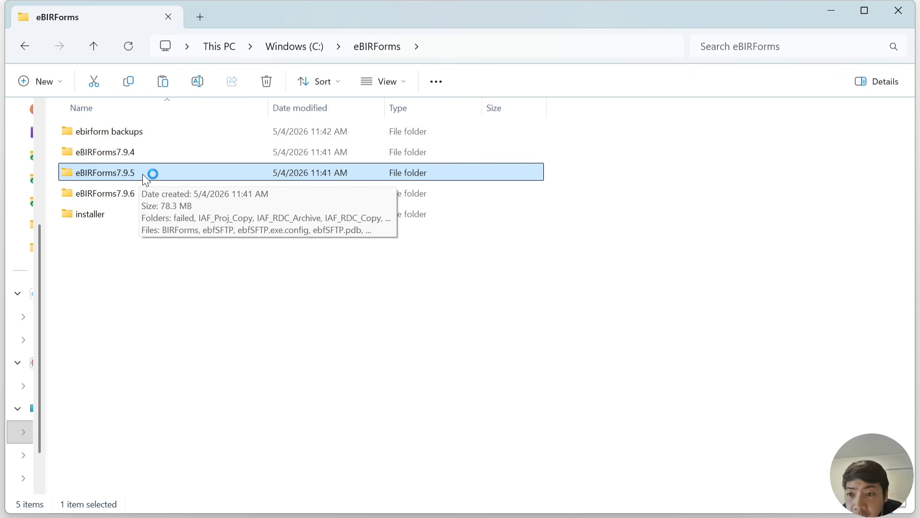
double_click(142, 174)
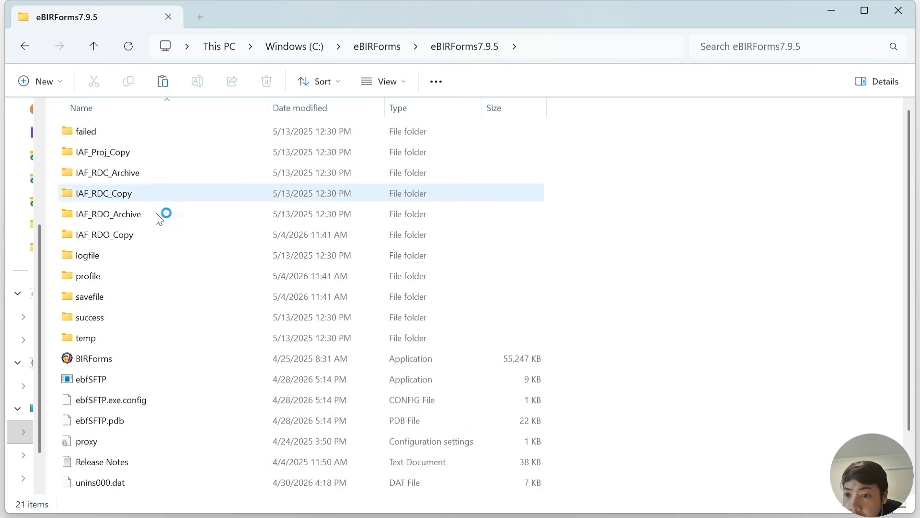
mouse_move(159, 255)
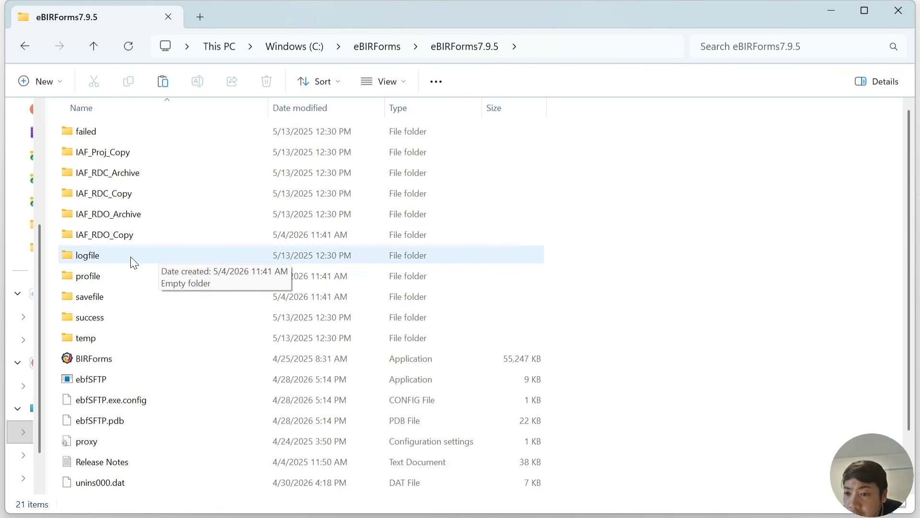
drag(131, 257, 128, 280)
ctrl+click(129, 303)
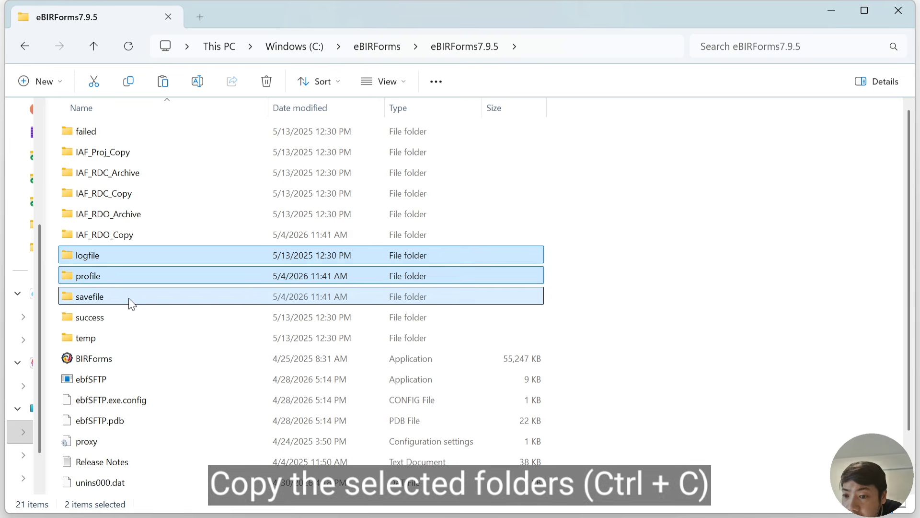
ctrl+click(132, 323)
ctrl+click(133, 338)
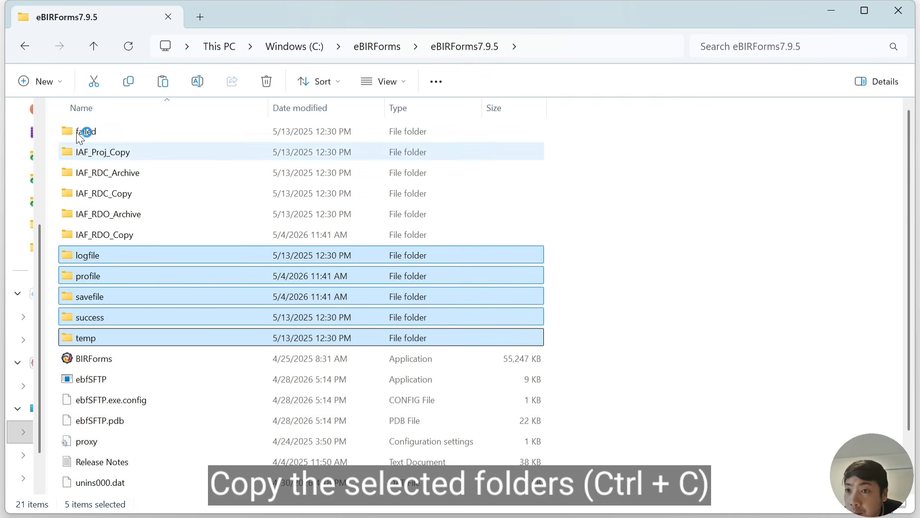
click(21, 50)
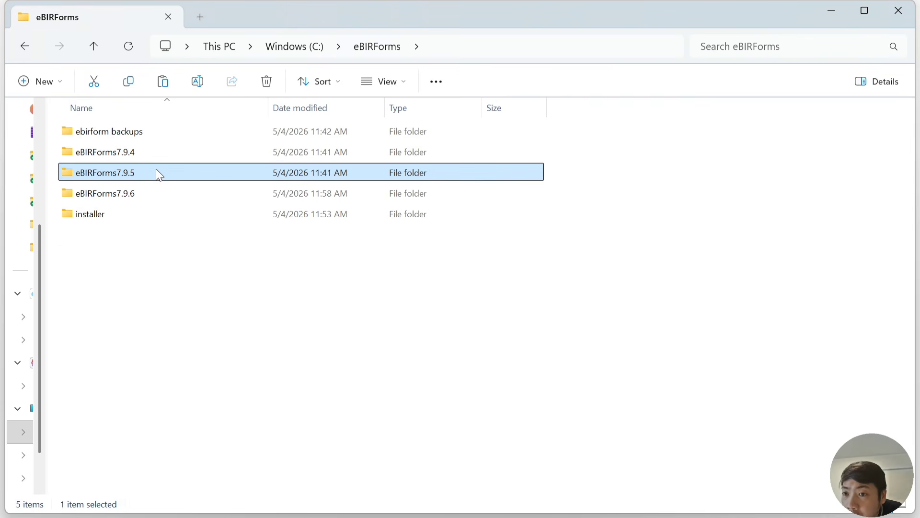
Paste the five data folders into eBIRForms7.9.6, replacing the same-named files
double_click(143, 193)
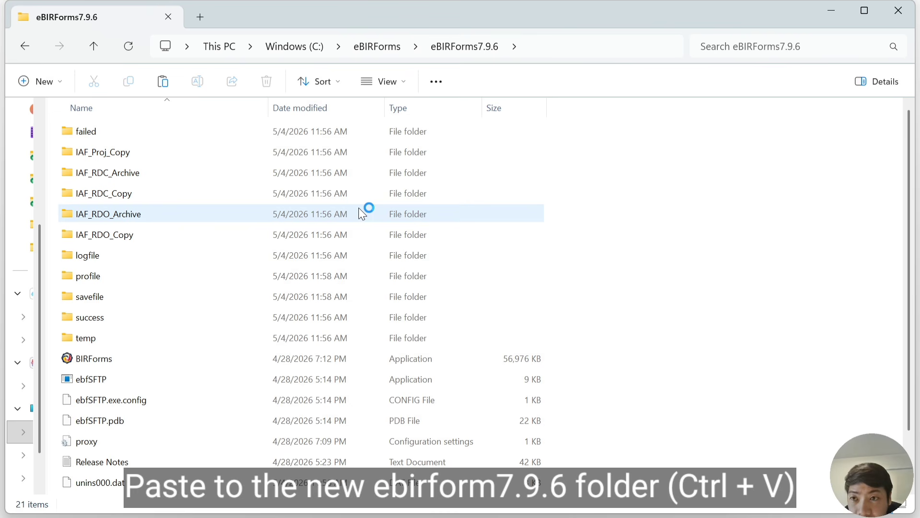
key(ctrl+v)
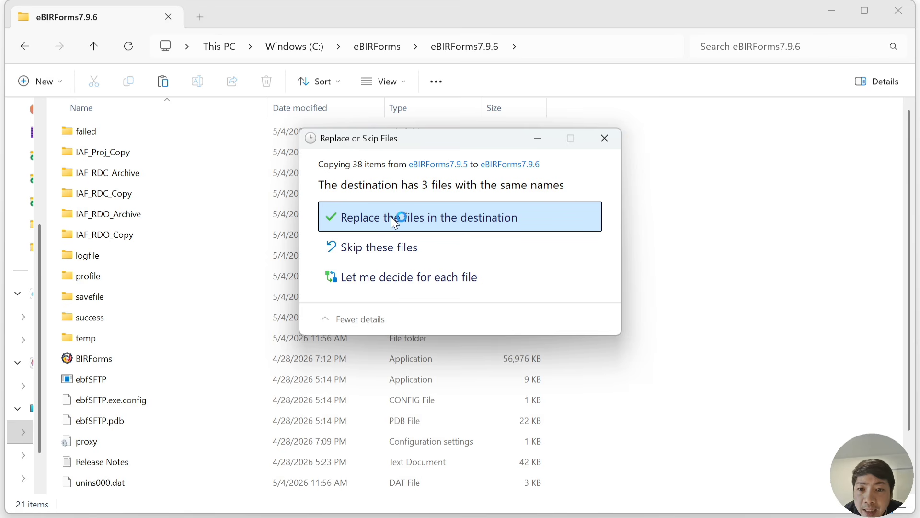
click(425, 220)
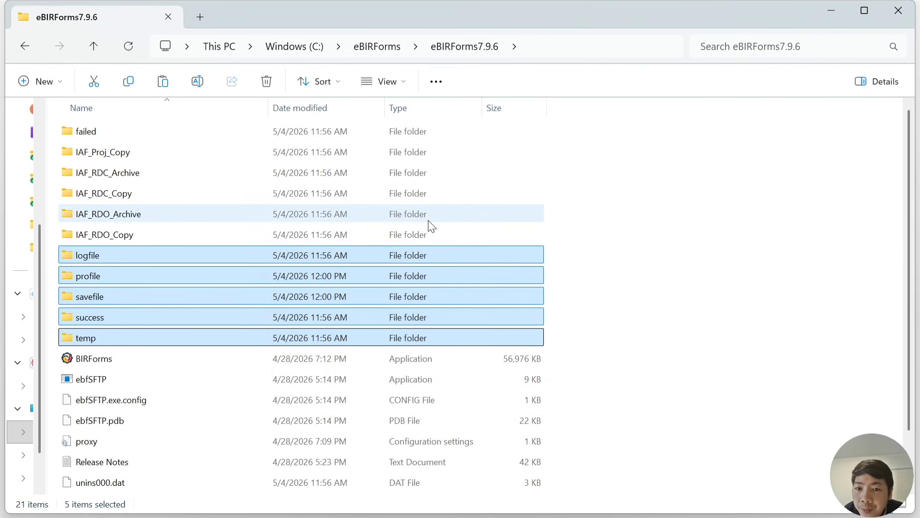
click(644, 250)
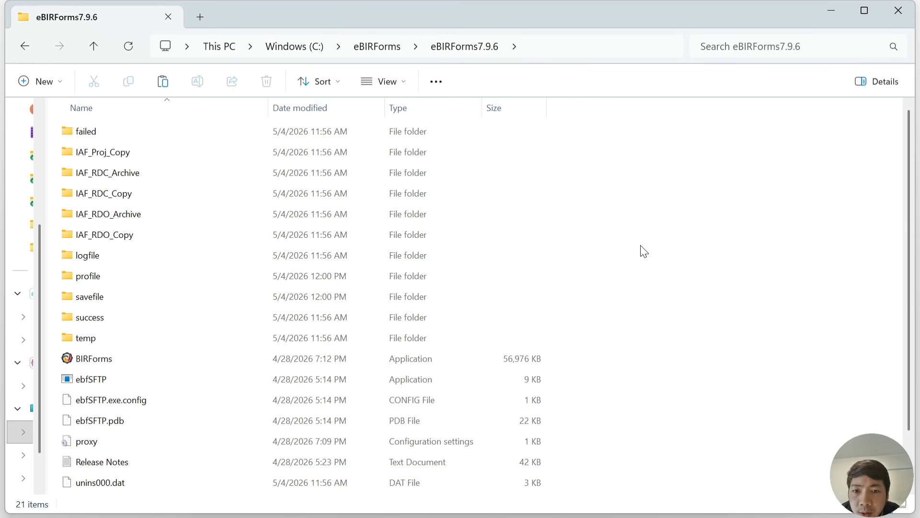
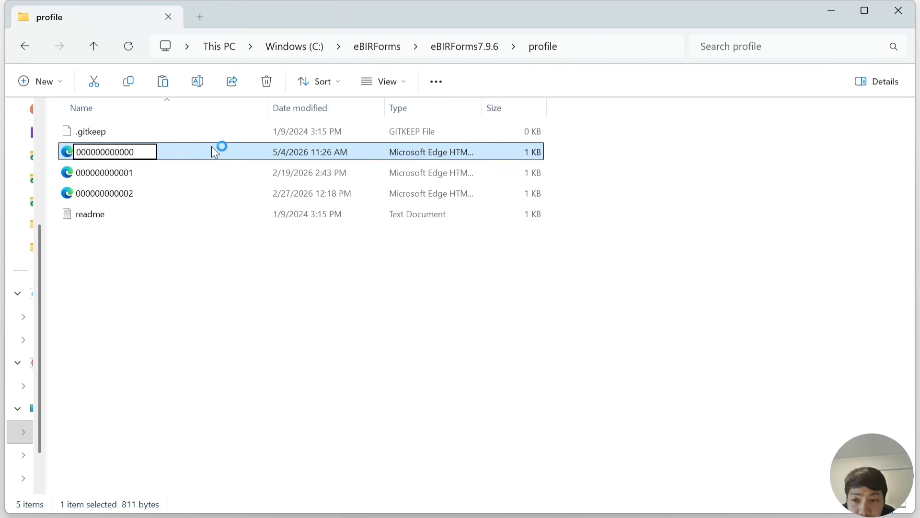
Append '00' to the first and second profile file names to make 14-digit TINs
text(00)
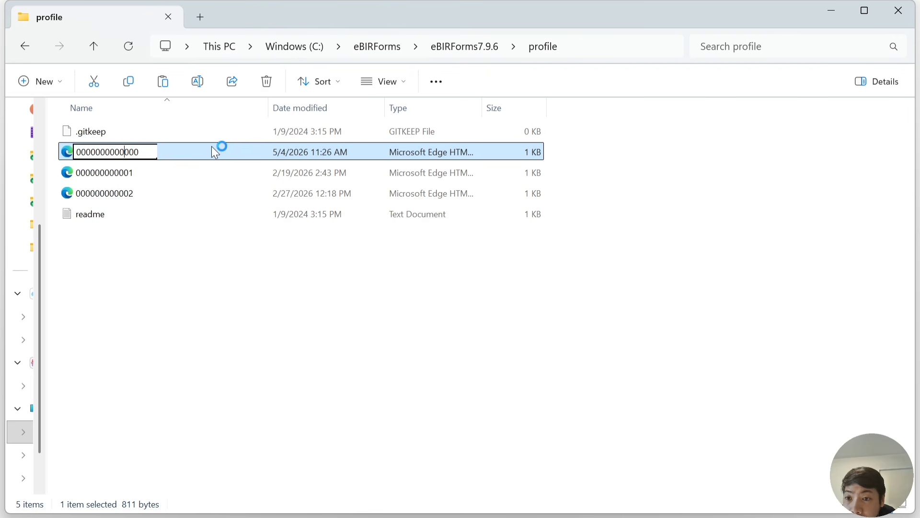
click(228, 213)
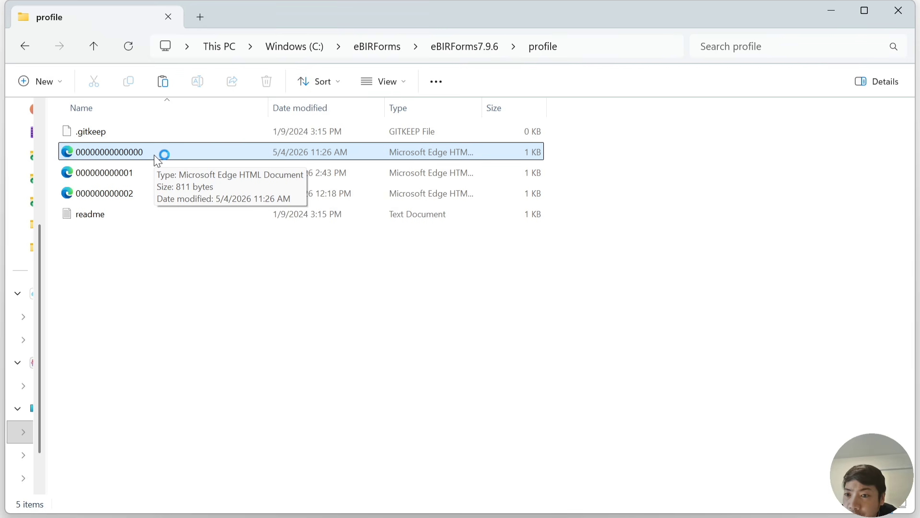
click(154, 171)
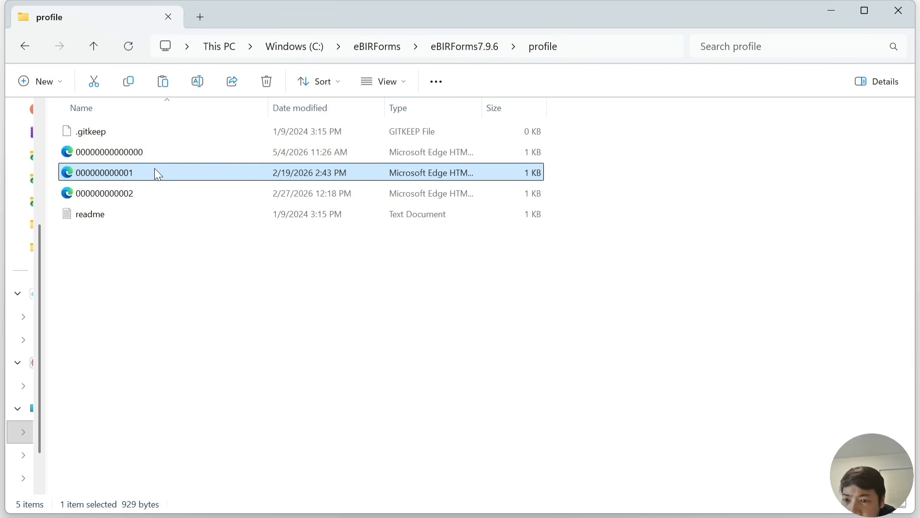
click(154, 171)
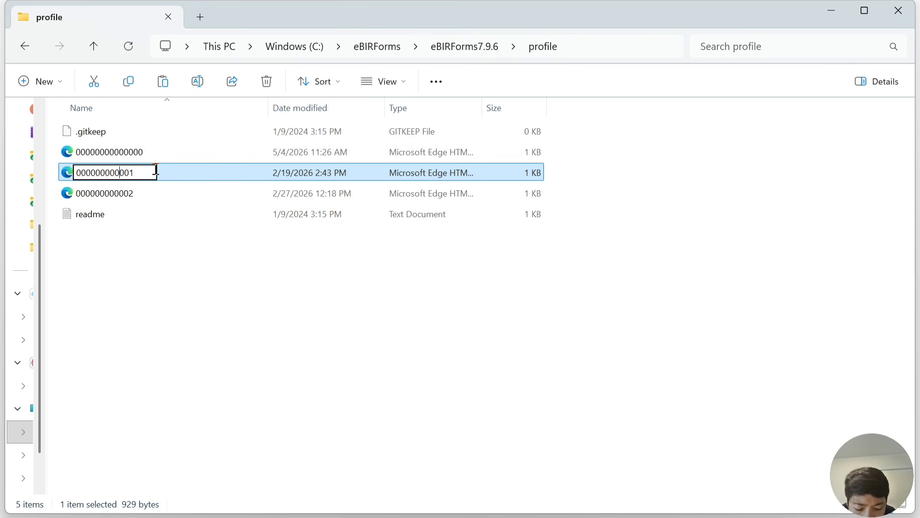
text(00)
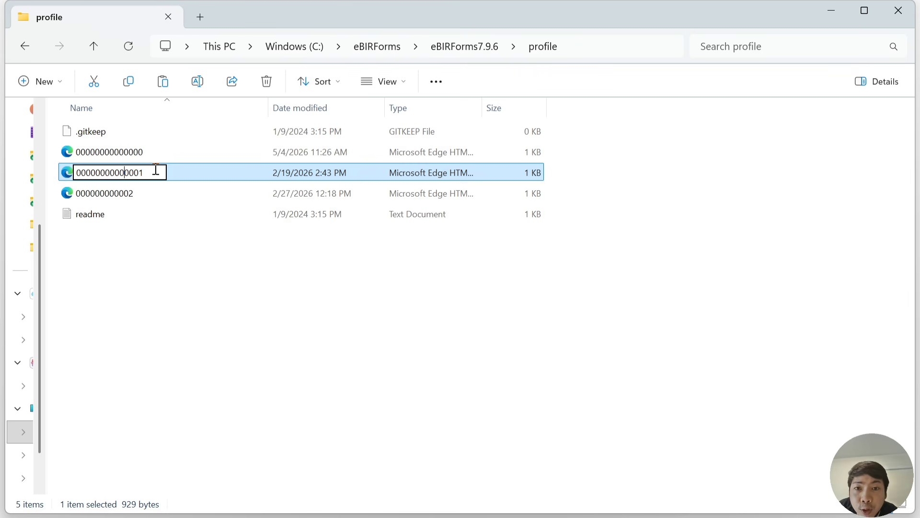
key(Return)
Add '00' to the third profile file name and return to the eBIRForms7.9.6 folder
key(Down)
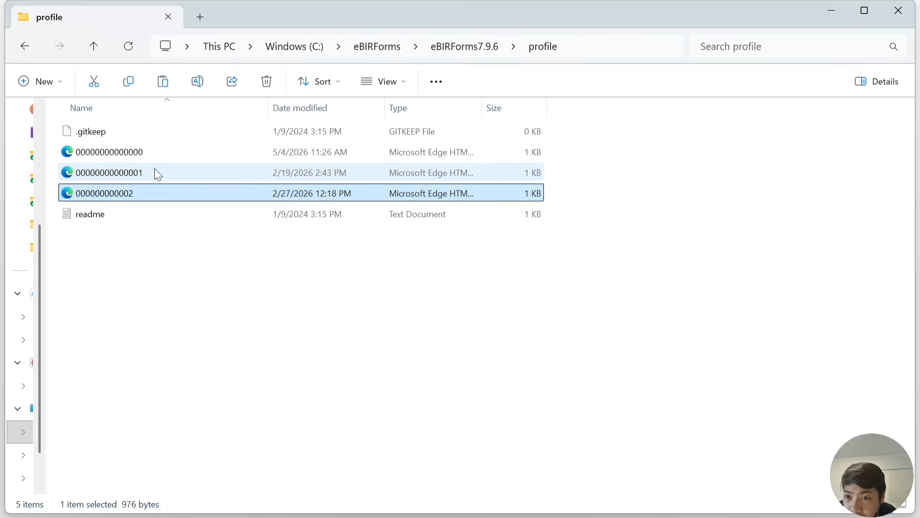
key(F2)
key(Home)
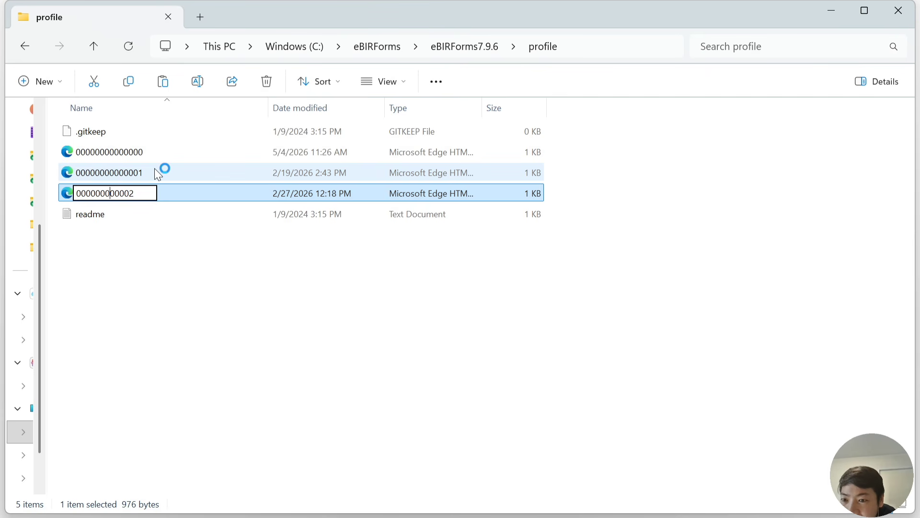
text(00)
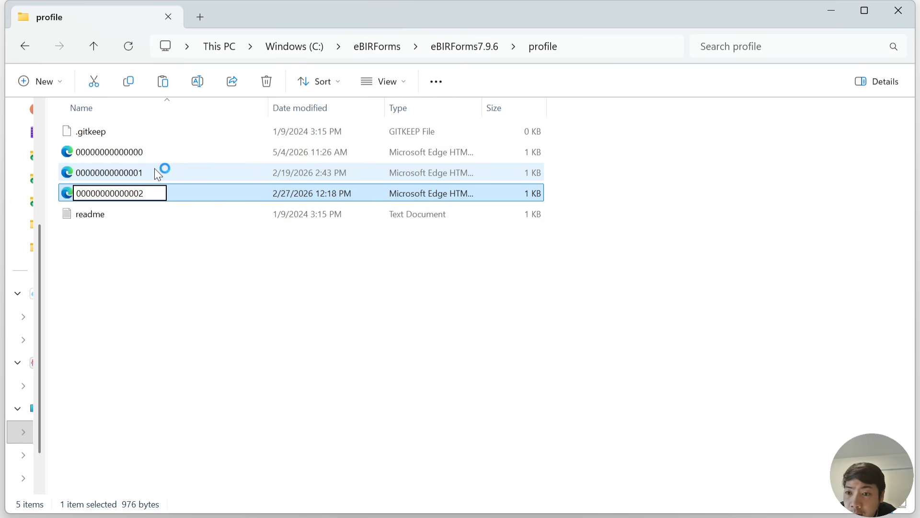
key(Return)
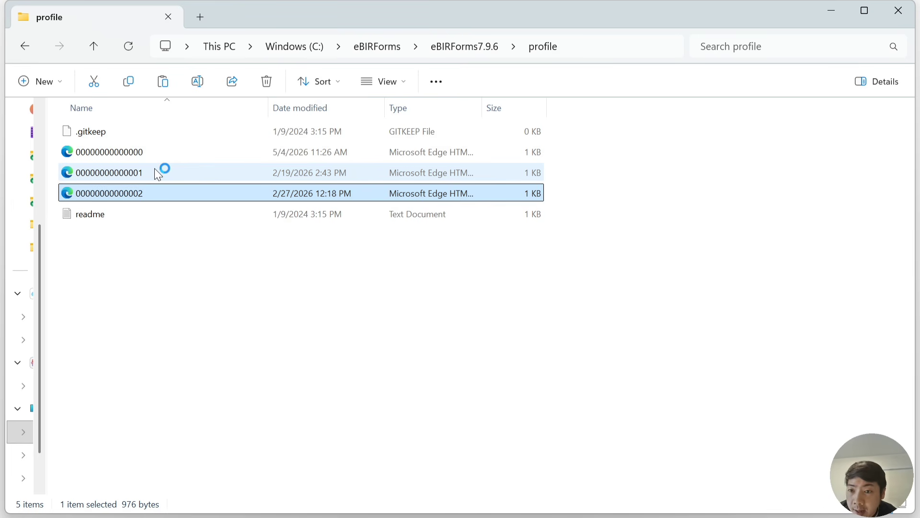
key(alt+Left)
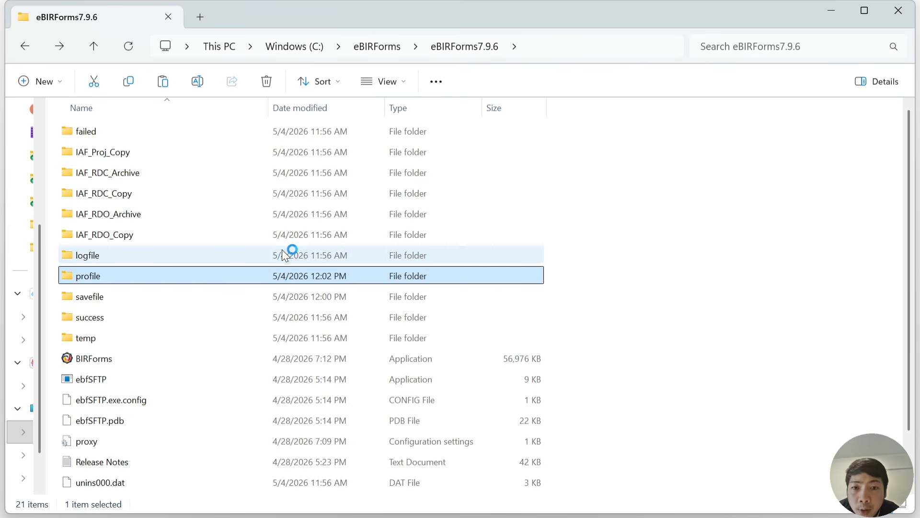
Start BIRForms.exe from the eBIRForms7.9.6 folder
key(alt+Tab)
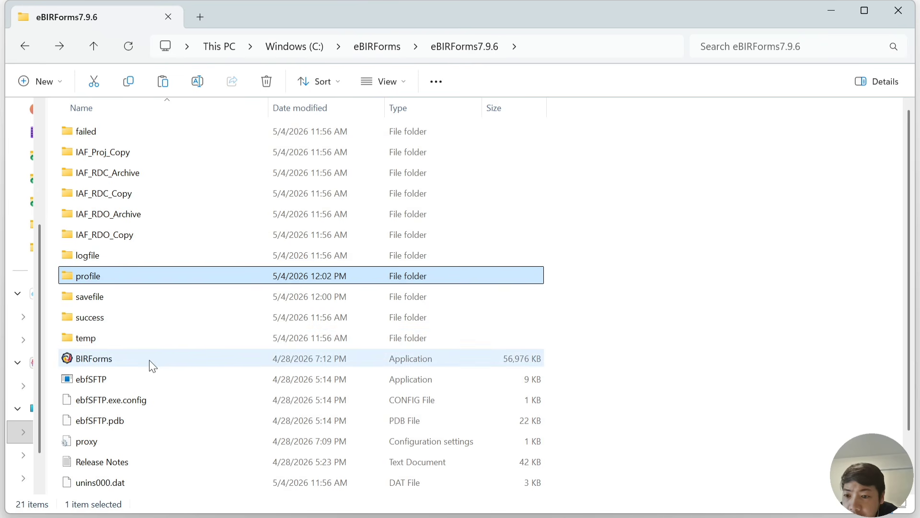
click(129, 360)
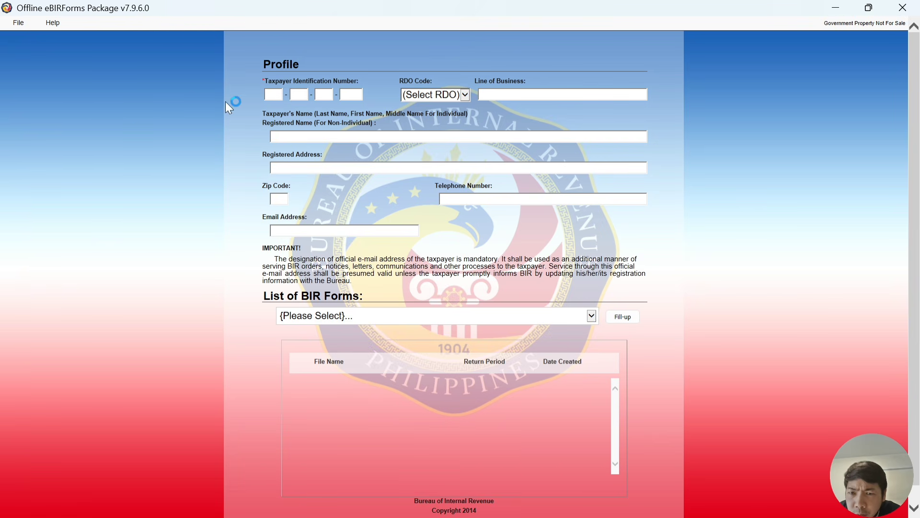
Enter the taxpayer's TIN in the TIN boxes so the saved profile loads
click(271, 95)
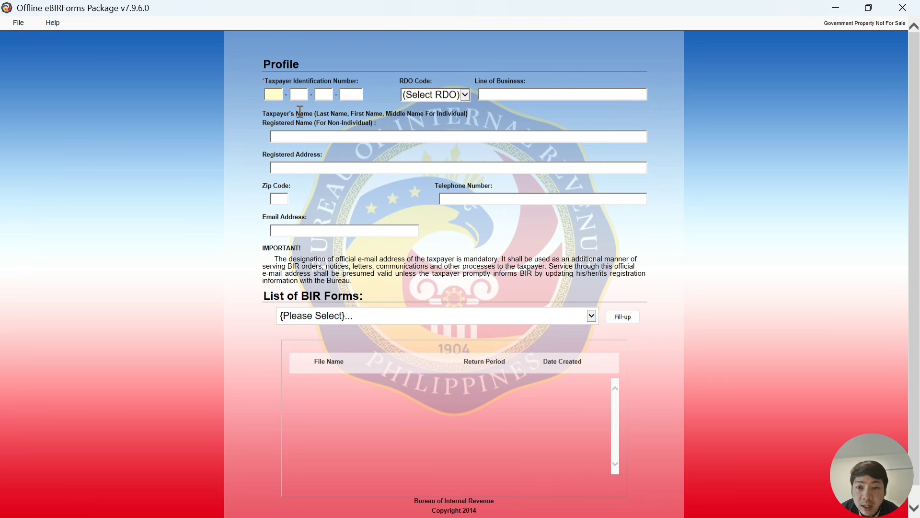
text(000-000-000)
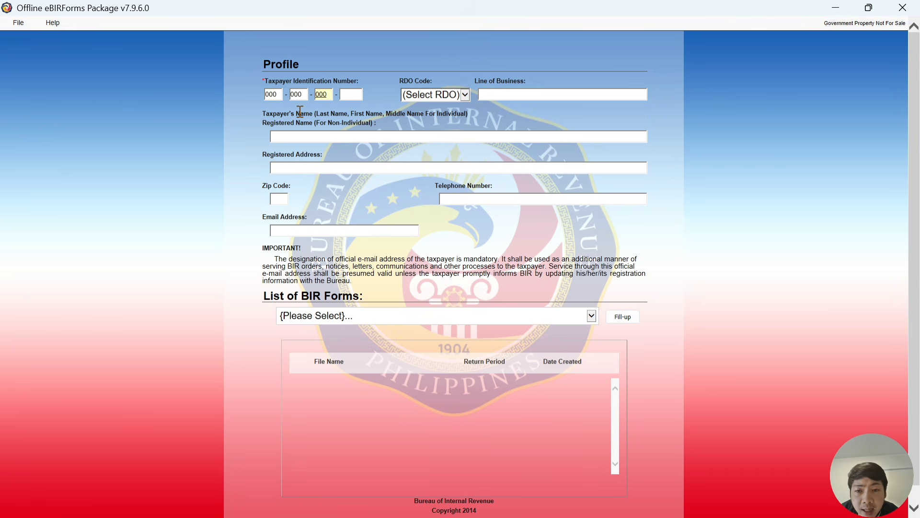
key(Tab)
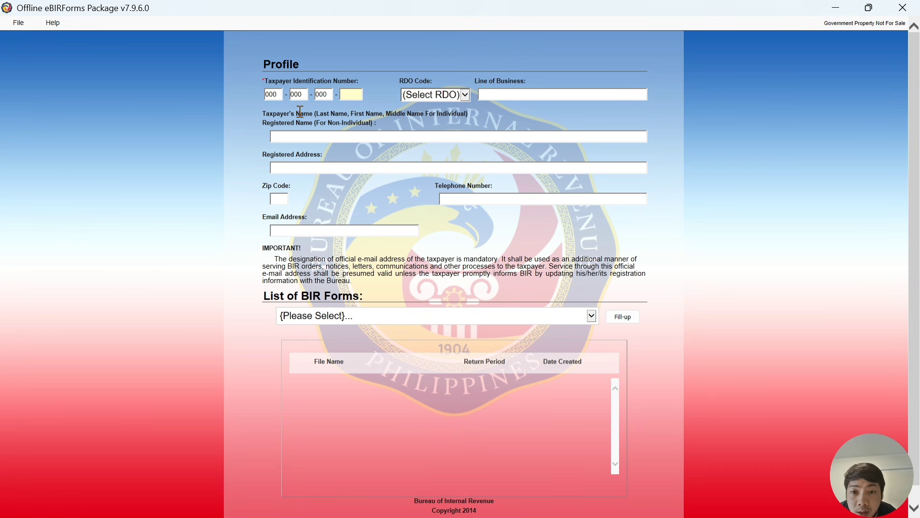
text(000)
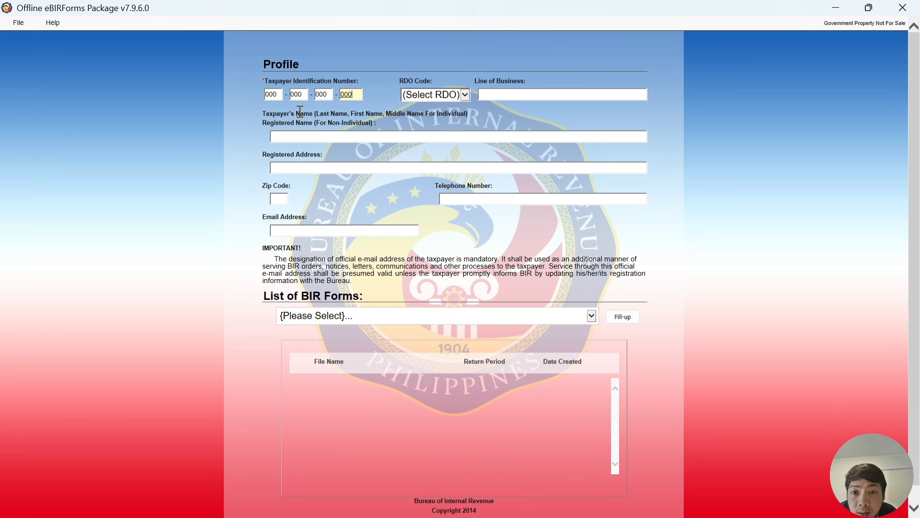
text(00)
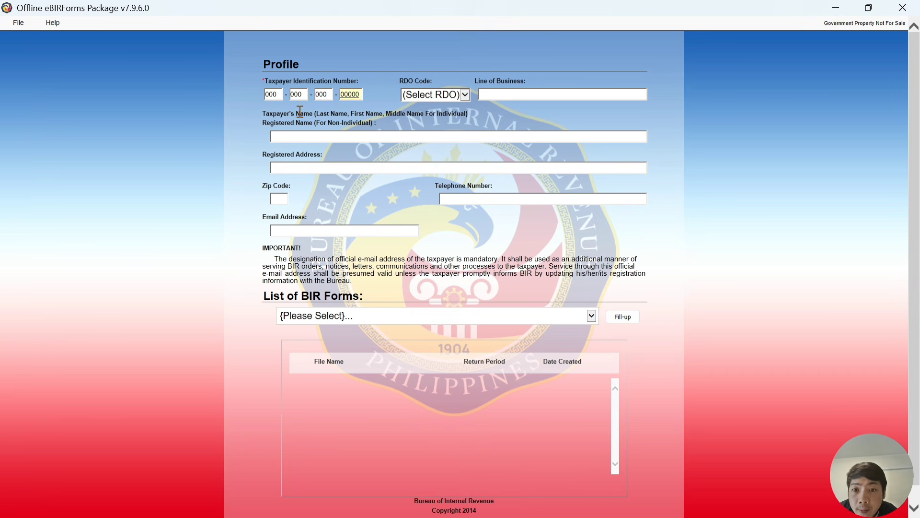
click(544, 116)
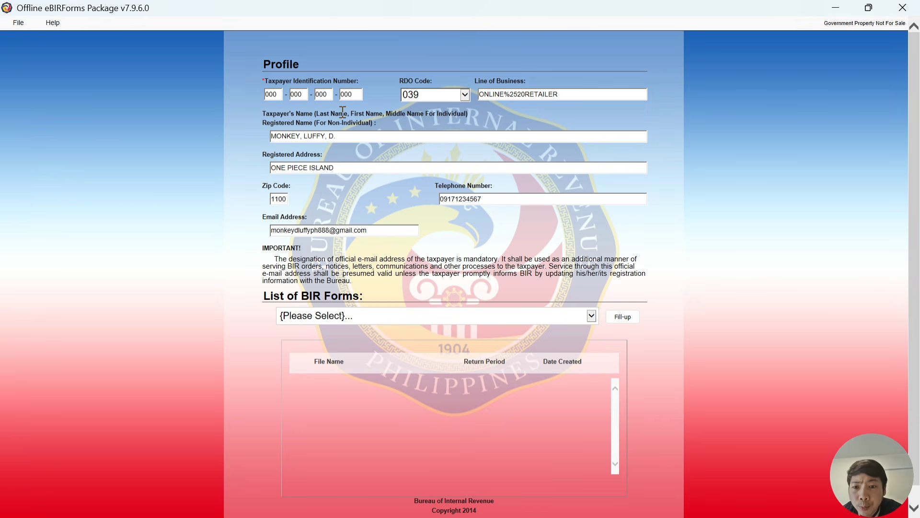
Choose BIR Form 1701Qv2018 and view the saved 2025Q3 return
click(437, 321)
scroll(322, 308, down, 10)
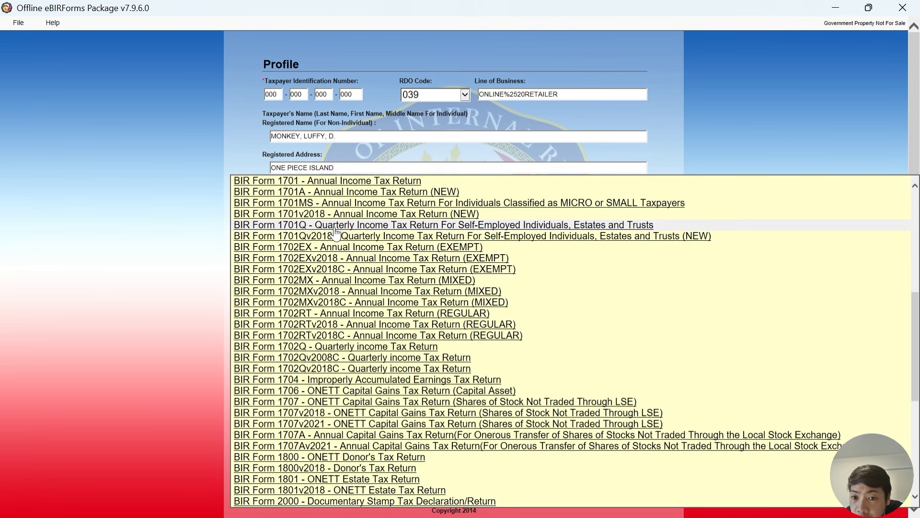
click(334, 237)
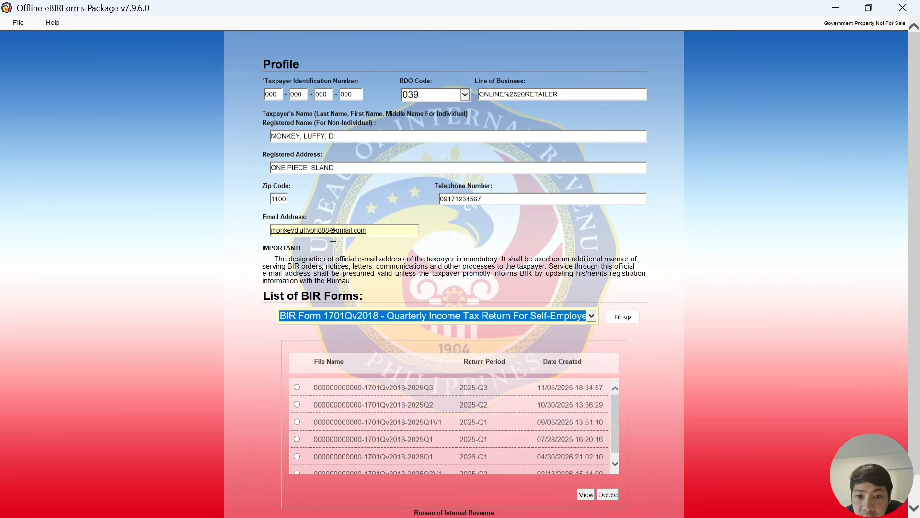
scroll(447, 410, down, 3)
scroll(386, 375, up, 3)
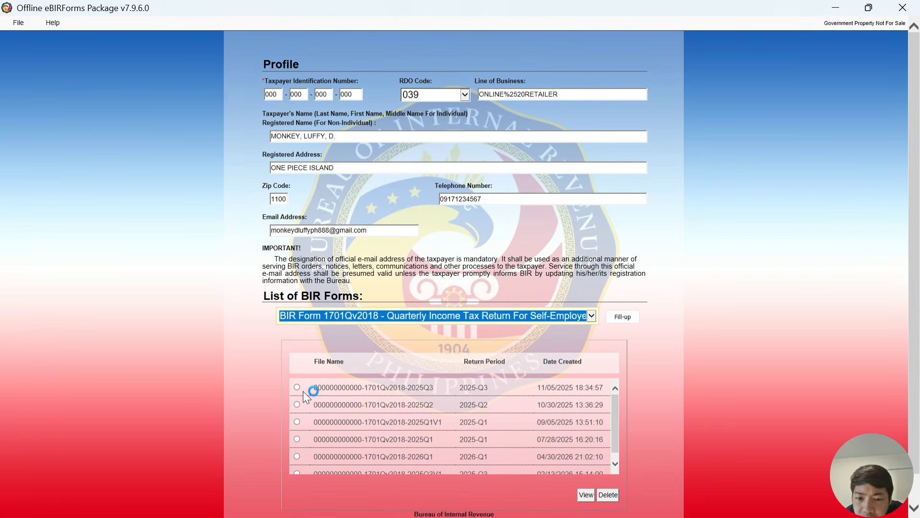
click(297, 388)
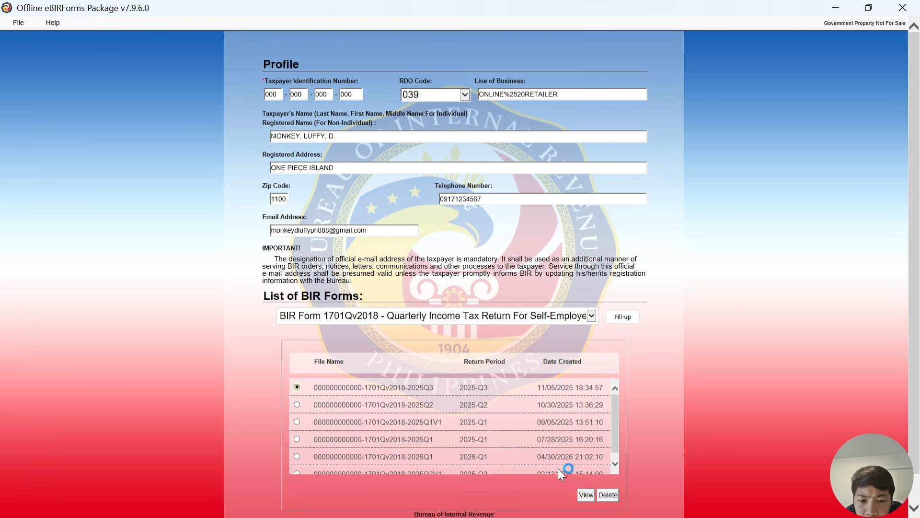
click(585, 495)
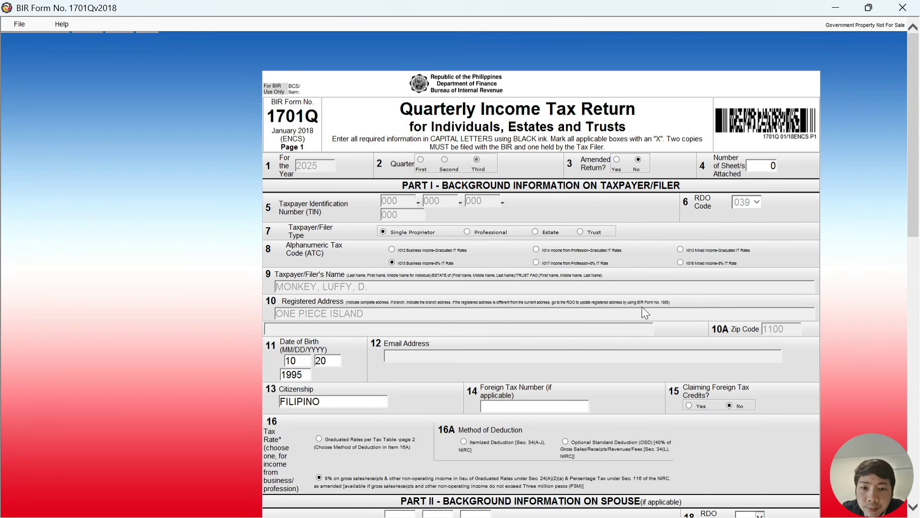
Leave the 1701Q return via File > Main Screen, dismissing the 'File not found' error
scroll(645, 313, down, 8)
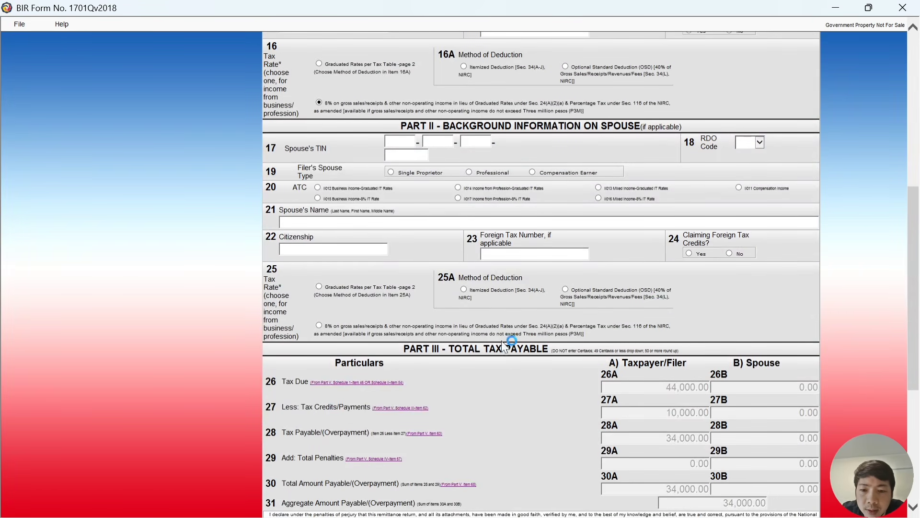
scroll(522, 300, up, 10)
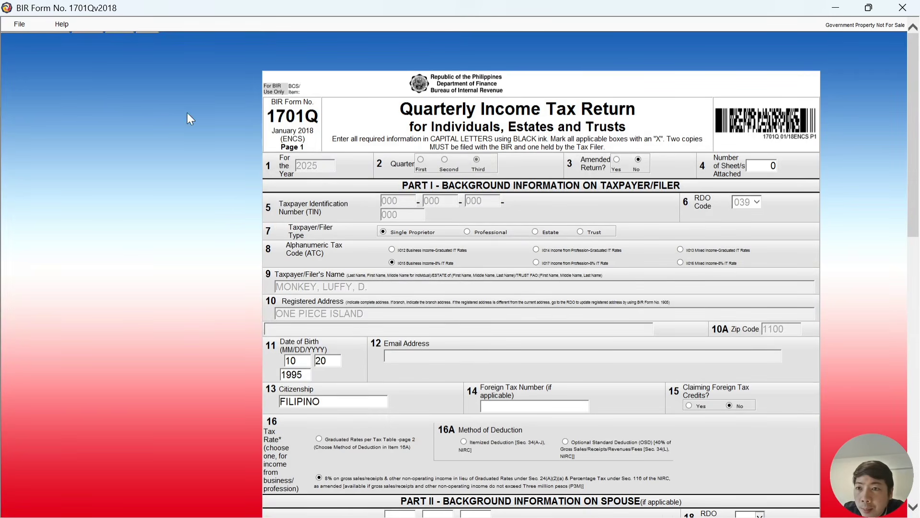
click(21, 24)
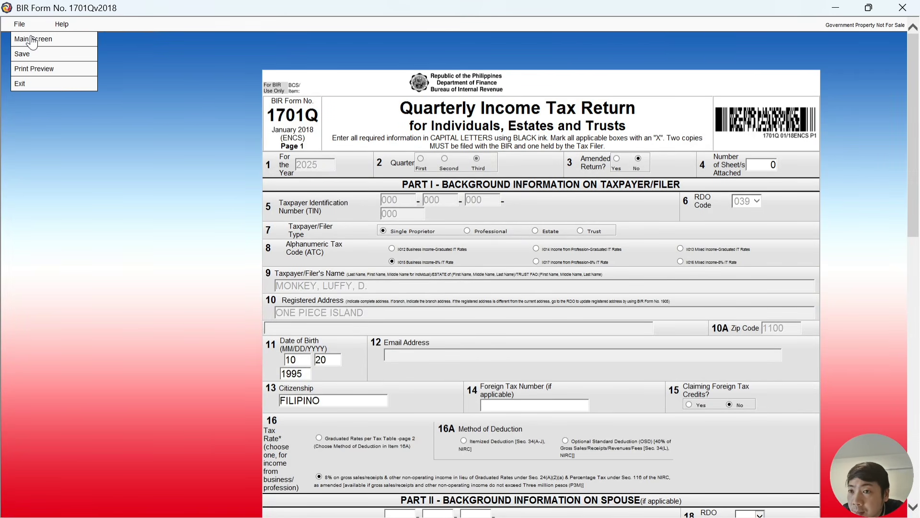
click(33, 41)
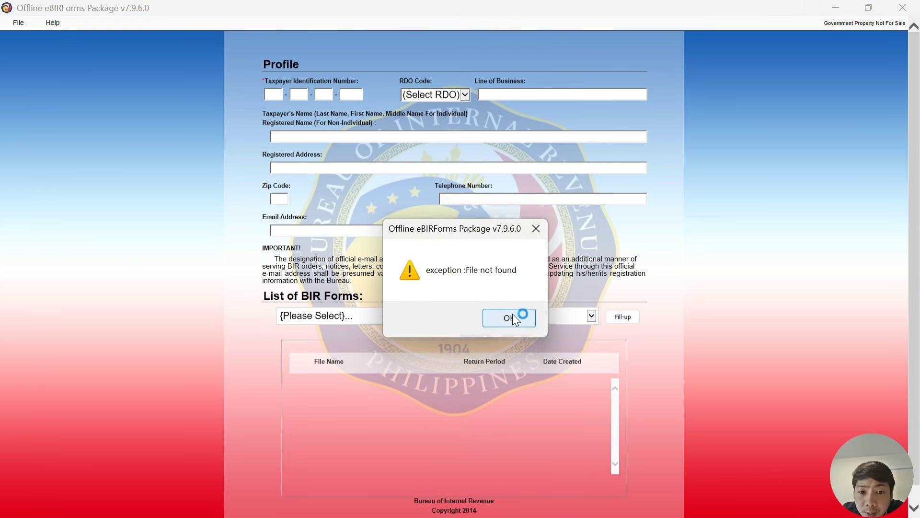
click(514, 324)
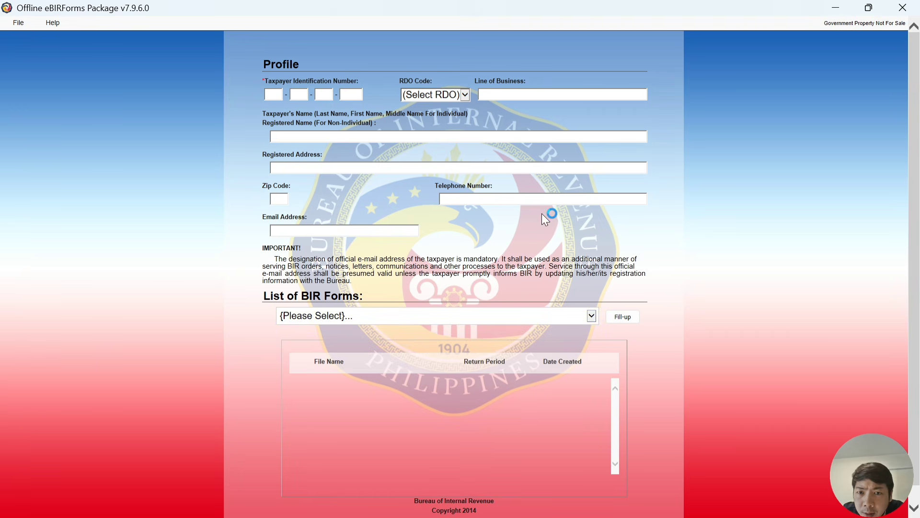
click(269, 94)
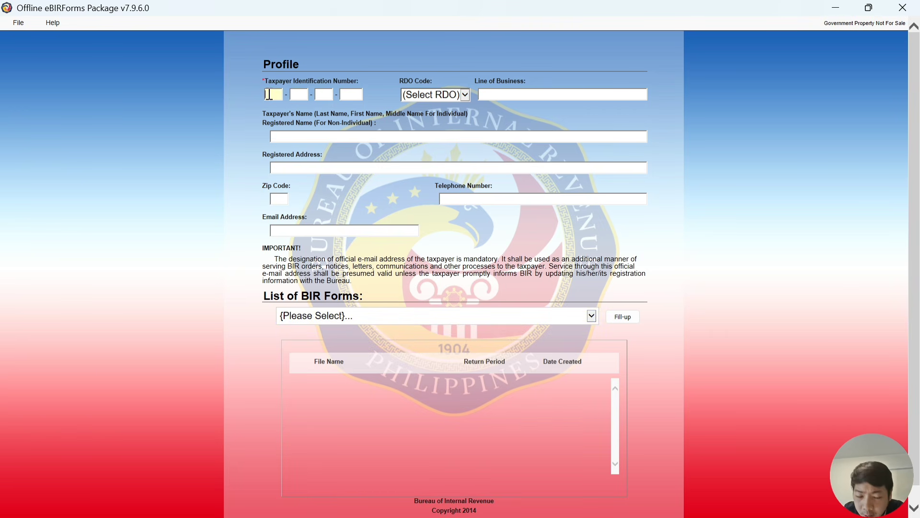
Enter the taxpayer's 14-digit TIN and select BIR Form 1701Qv2018 from the forms list
text(0)
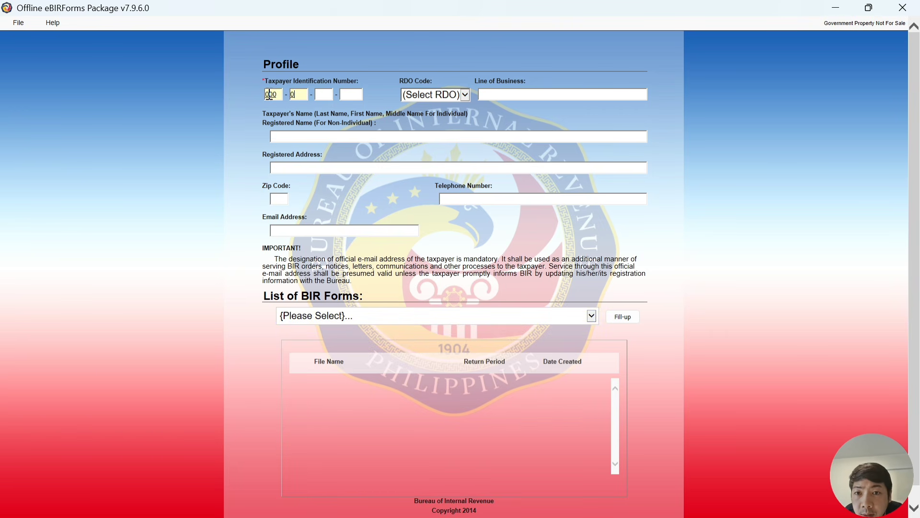
text(000)
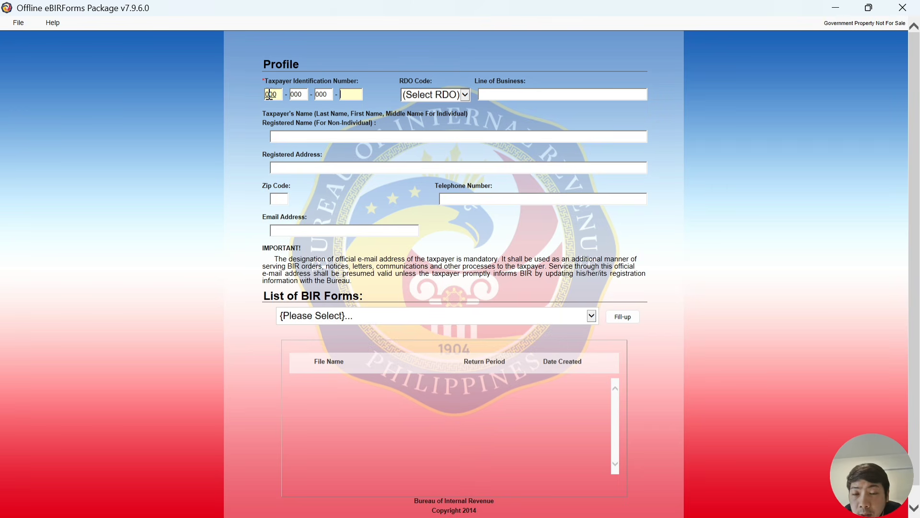
text(0000)
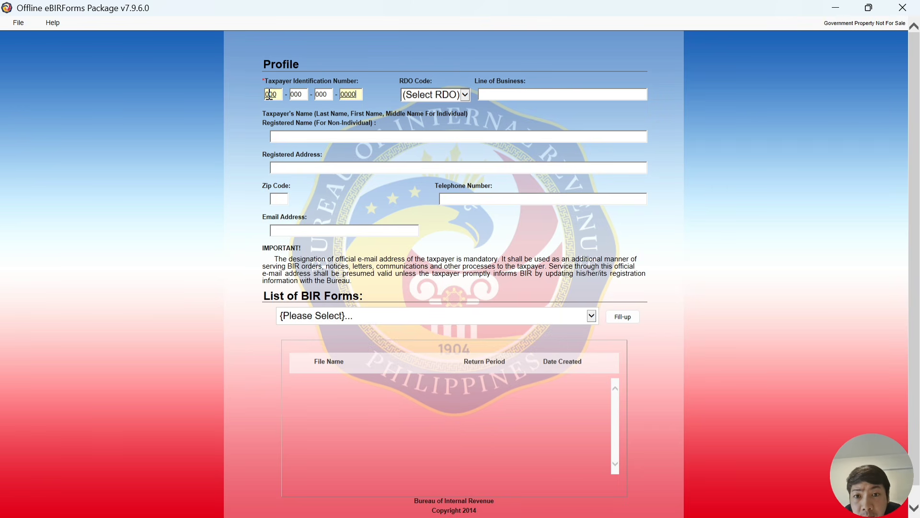
text(000001)
key(Tab)
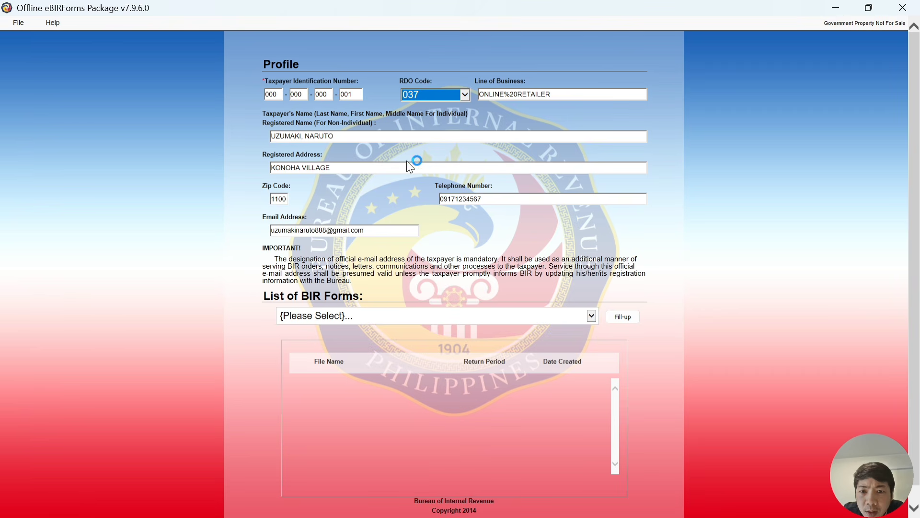
click(452, 318)
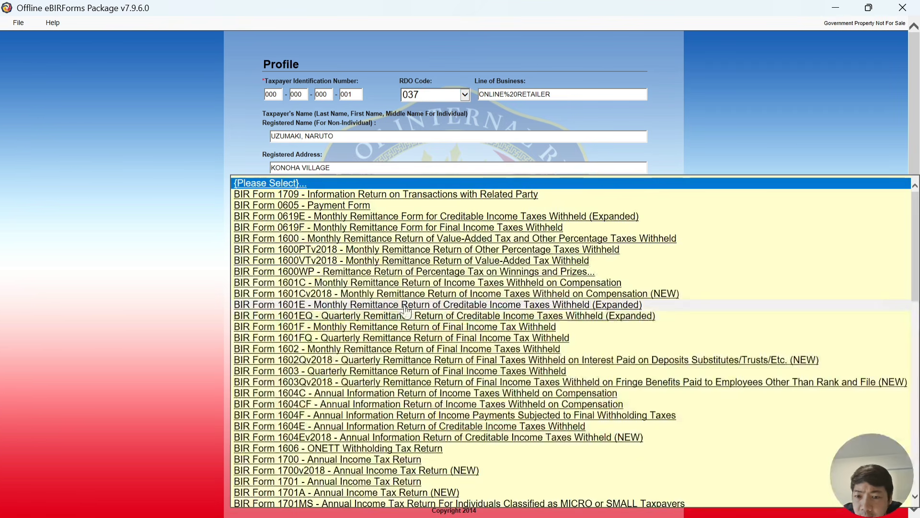
scroll(386, 343, down, 1)
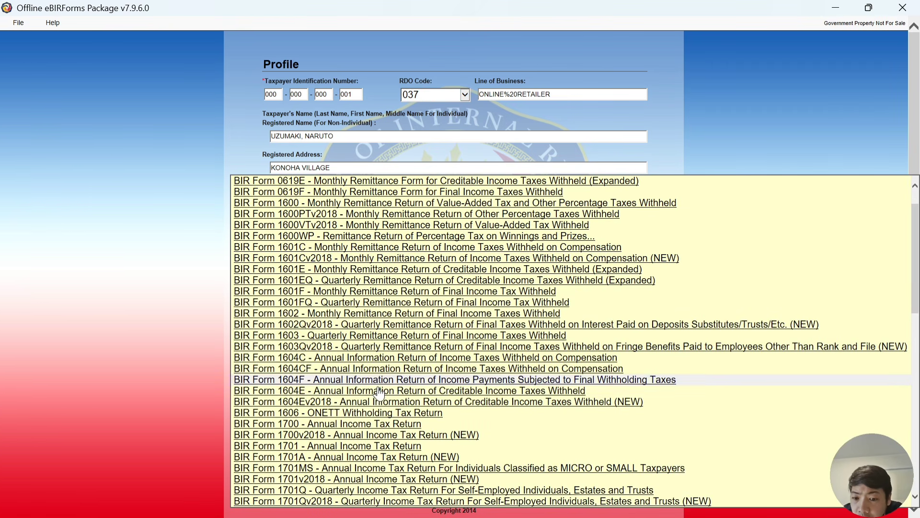
scroll(359, 446, down, 1)
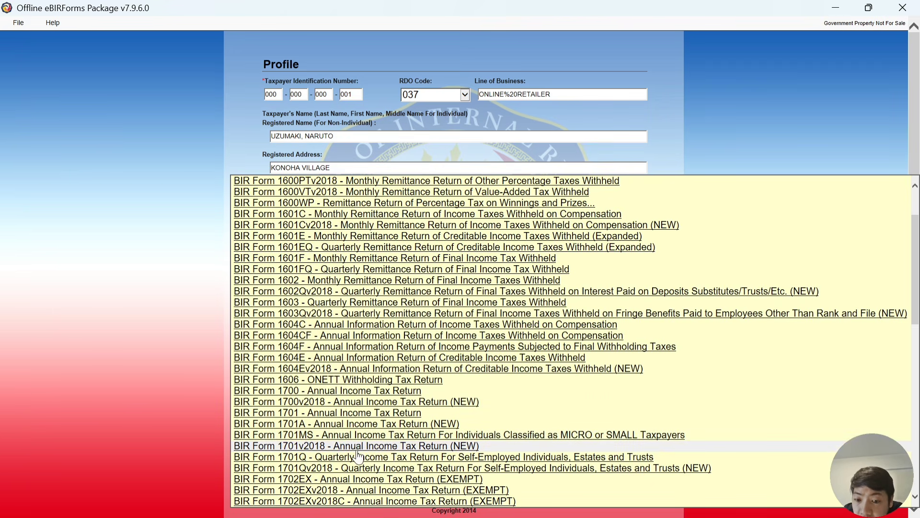
click(340, 469)
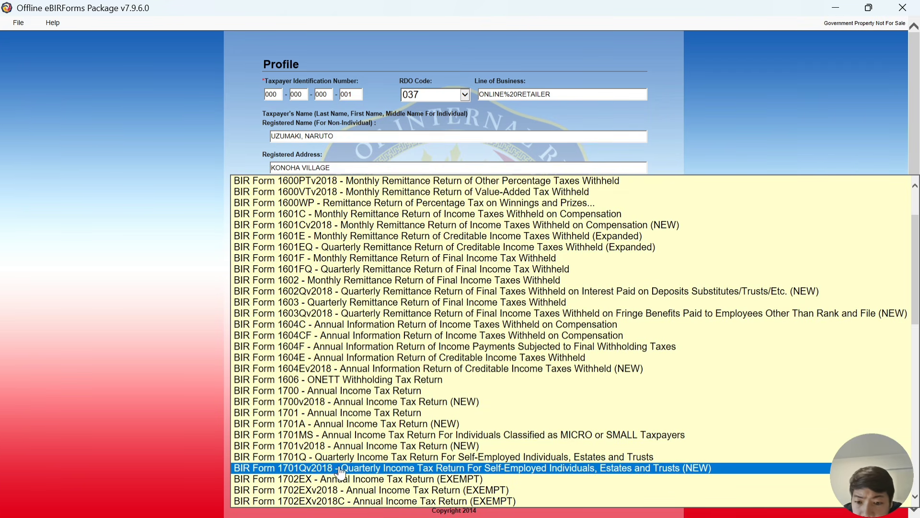
click(340, 473)
Switch the form to 1701A, then 1701v2018 to list its saved annual return, and show the guide slide
scroll(606, 252, down, 1)
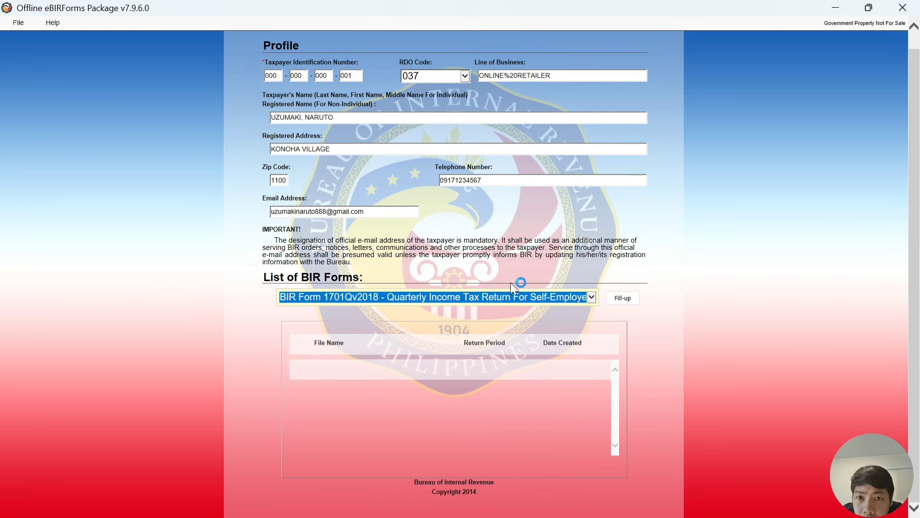
click(465, 299)
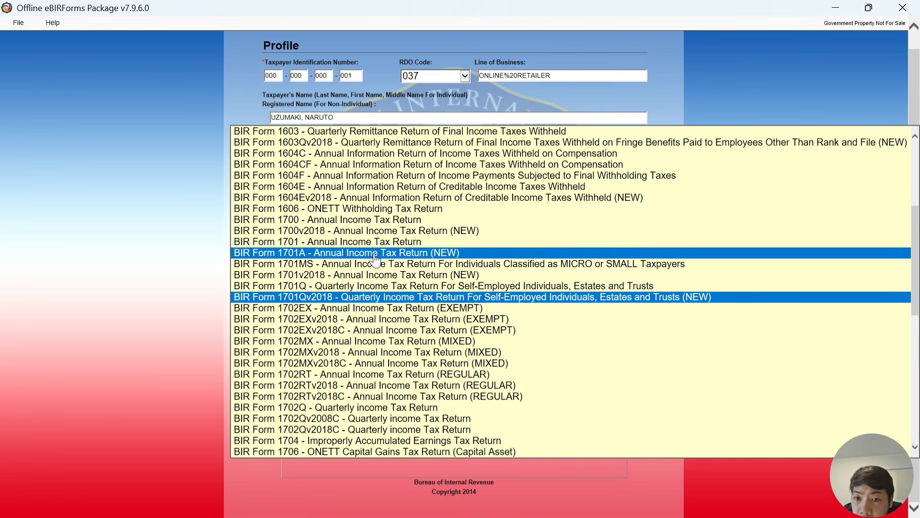
click(376, 254)
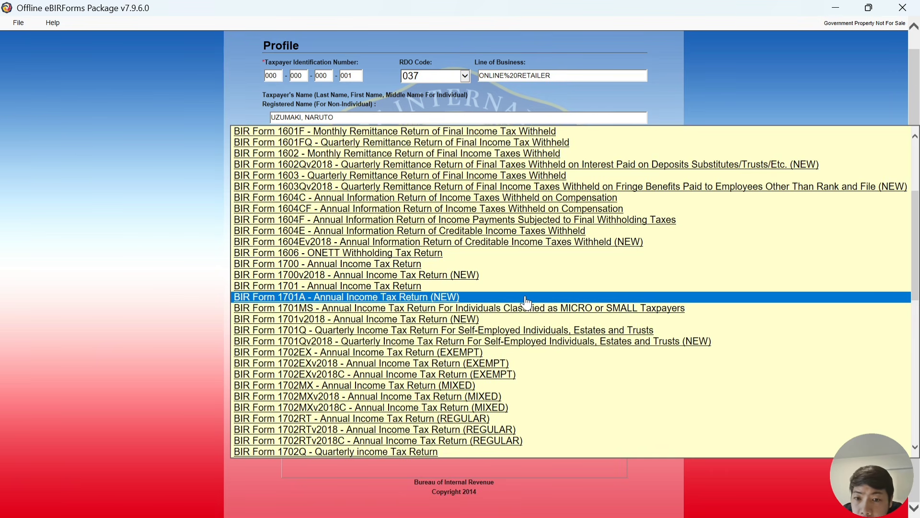
click(475, 298)
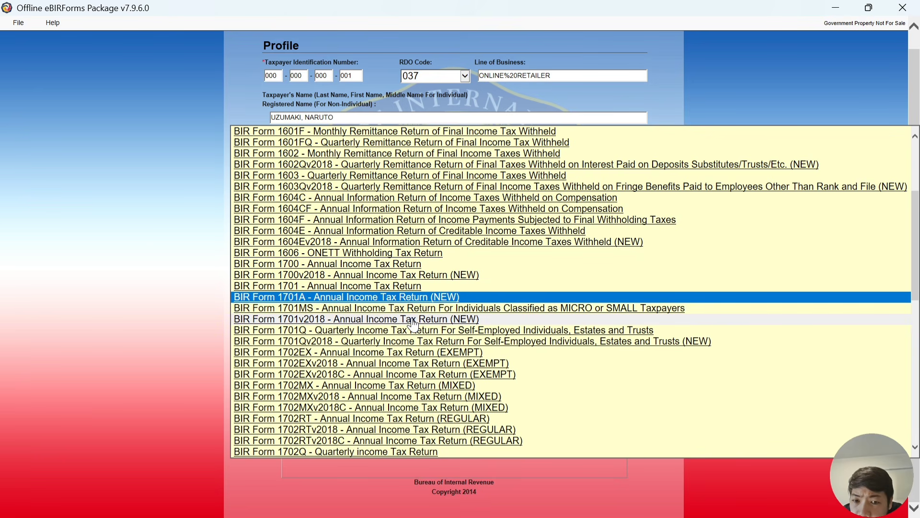
click(445, 319)
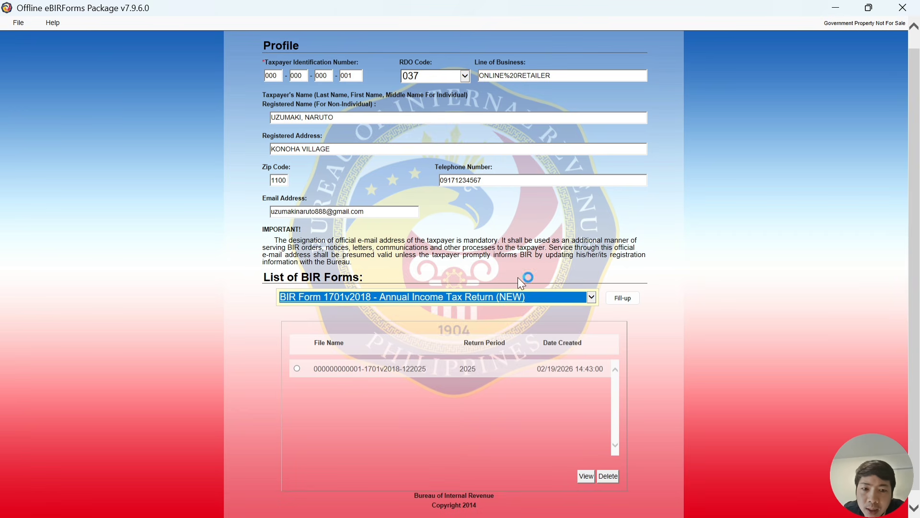
click(581, 476)
click(301, 371)
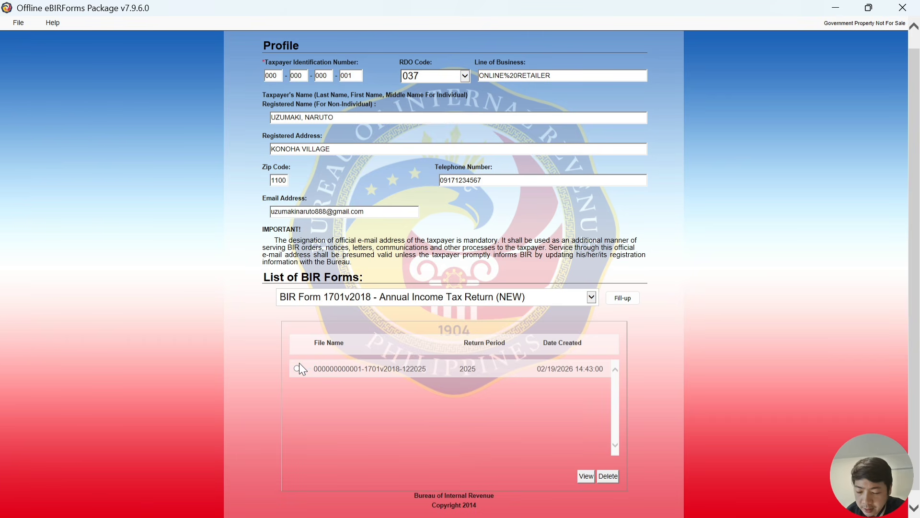
key(alt+Tab)
key(Tab)
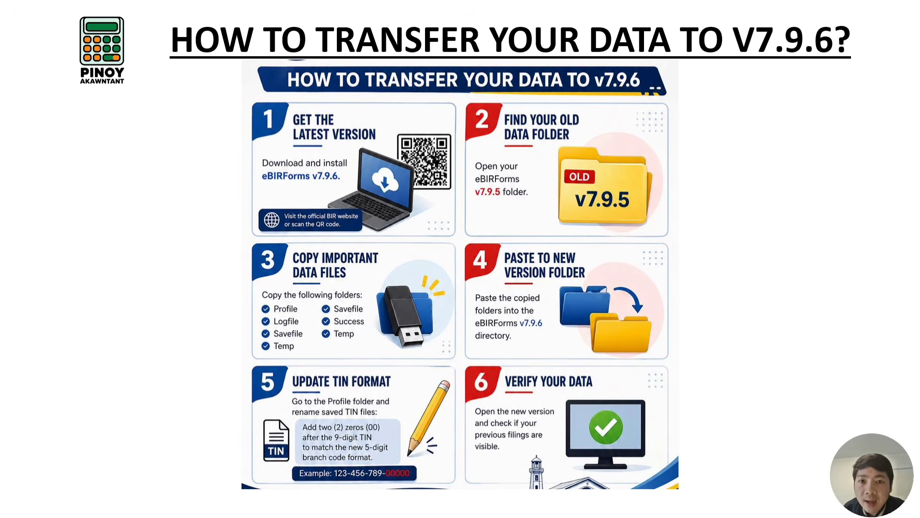